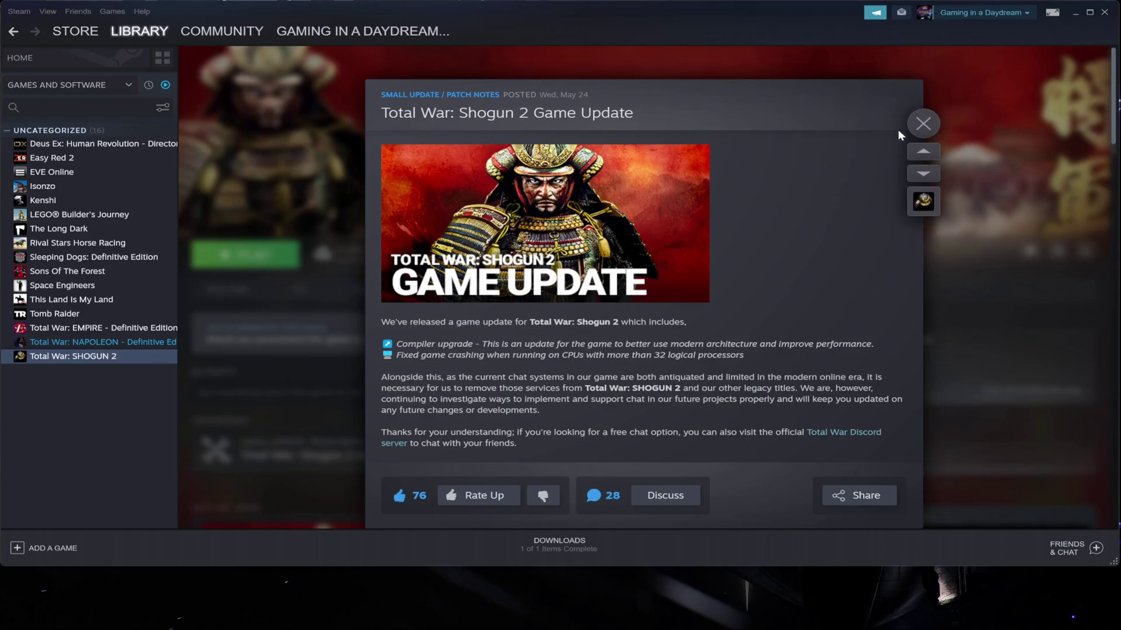
Close the Total War: Shogun 2 game update patch notes overlay in Steam.
{"action": "left_click", "coordinate": [922, 122]}
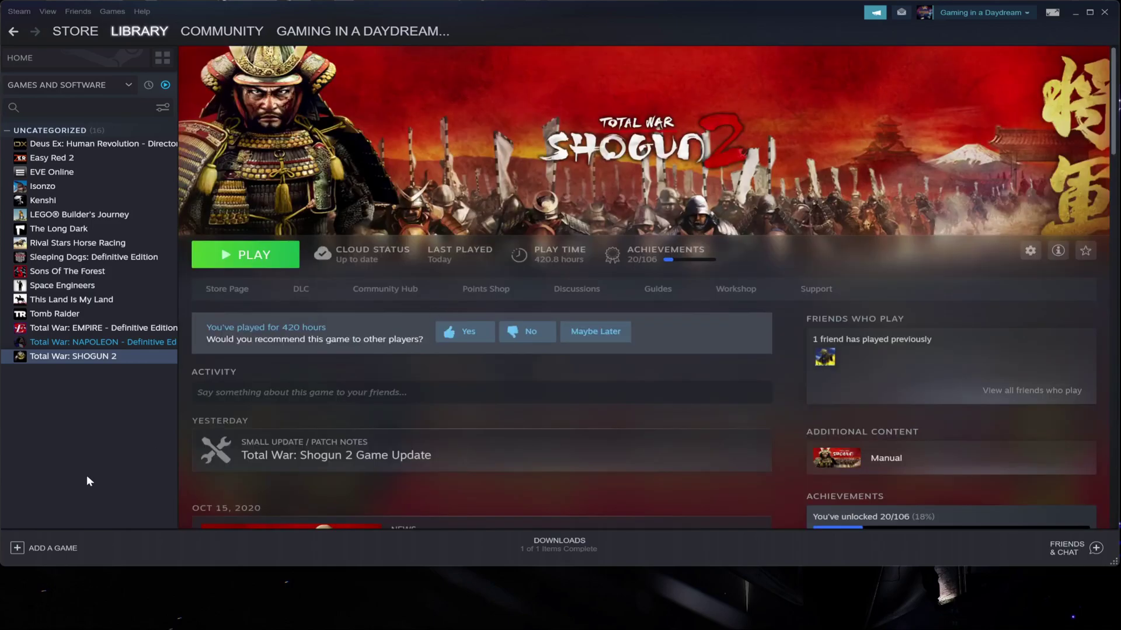
{"action": "right_click", "coordinate": [101, 357]}
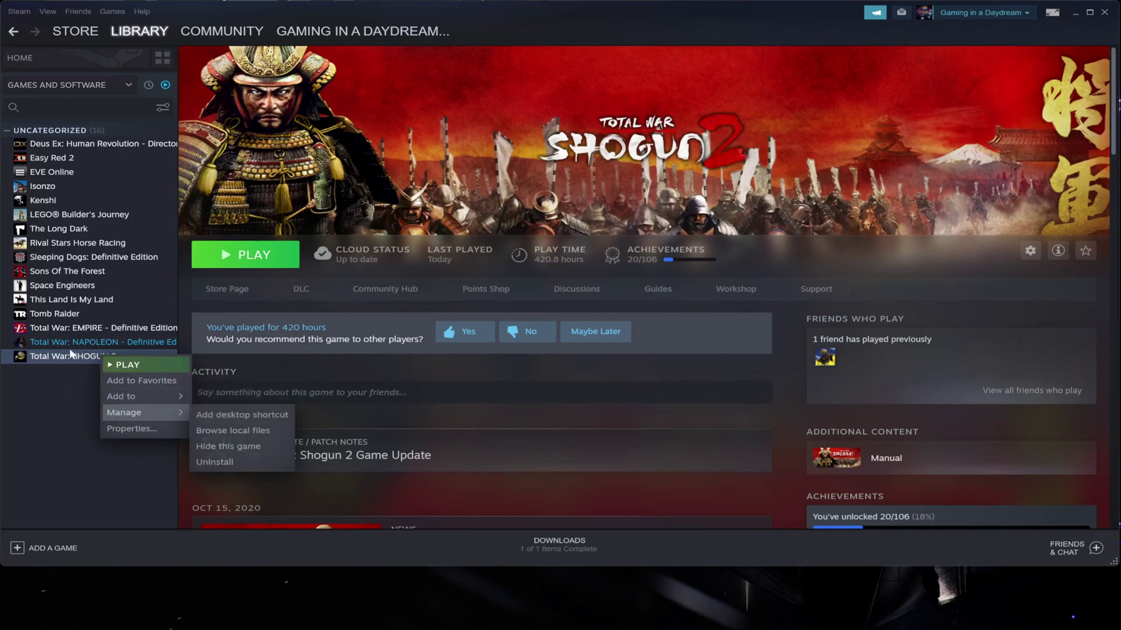
{"action": "left_click", "coordinate": [127, 430]}
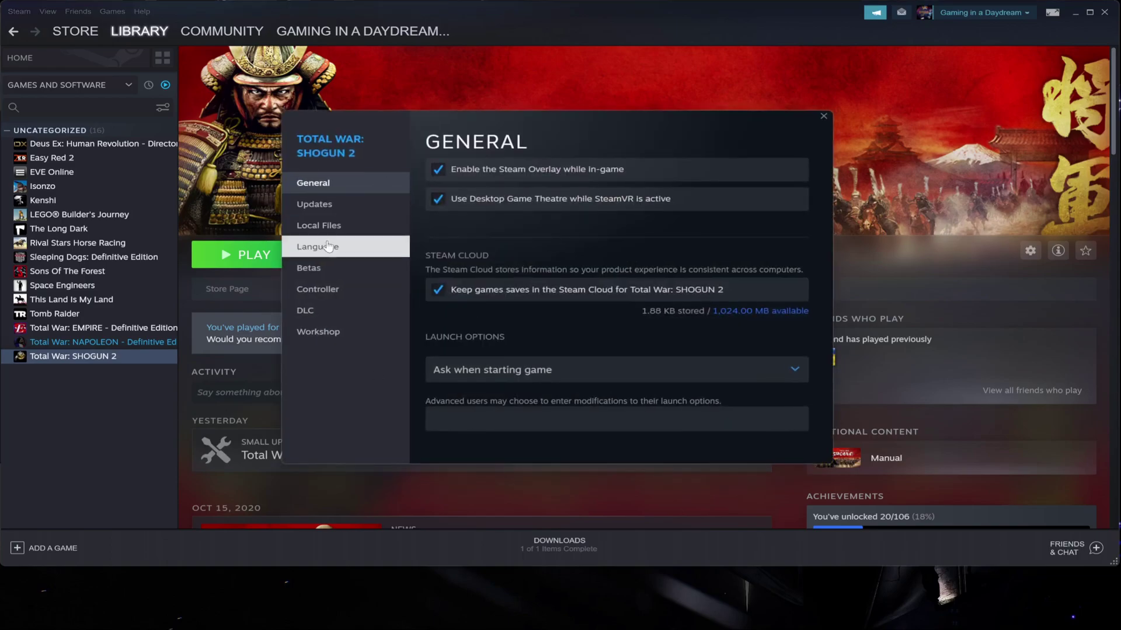
{"action": "left_click", "coordinate": [317, 268]}
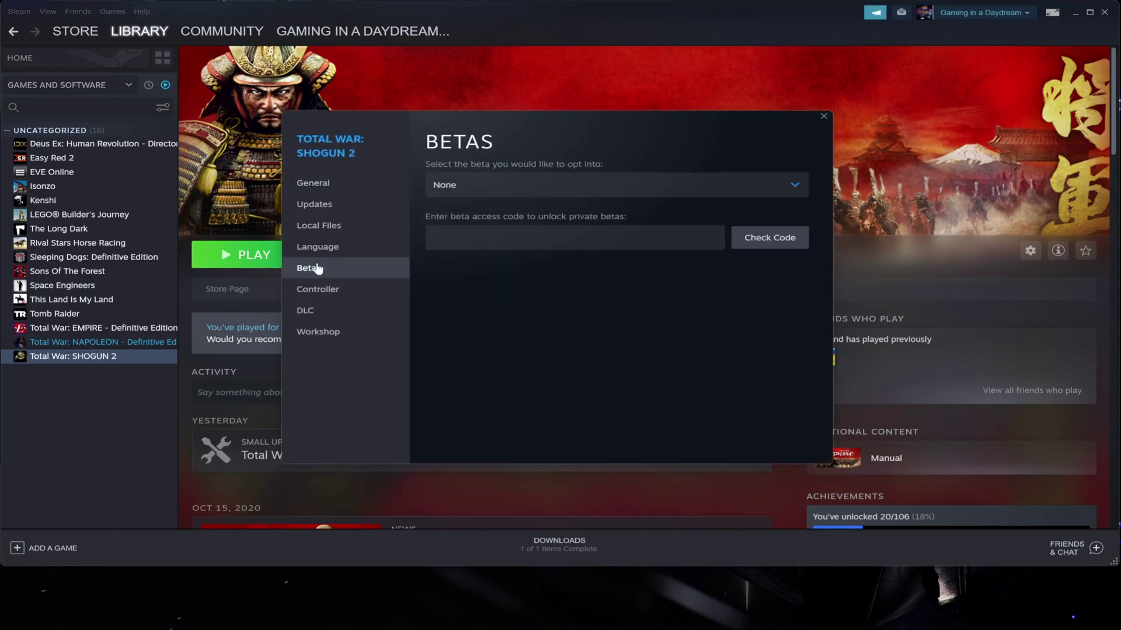
{"action": "left_click", "coordinate": [793, 187]}
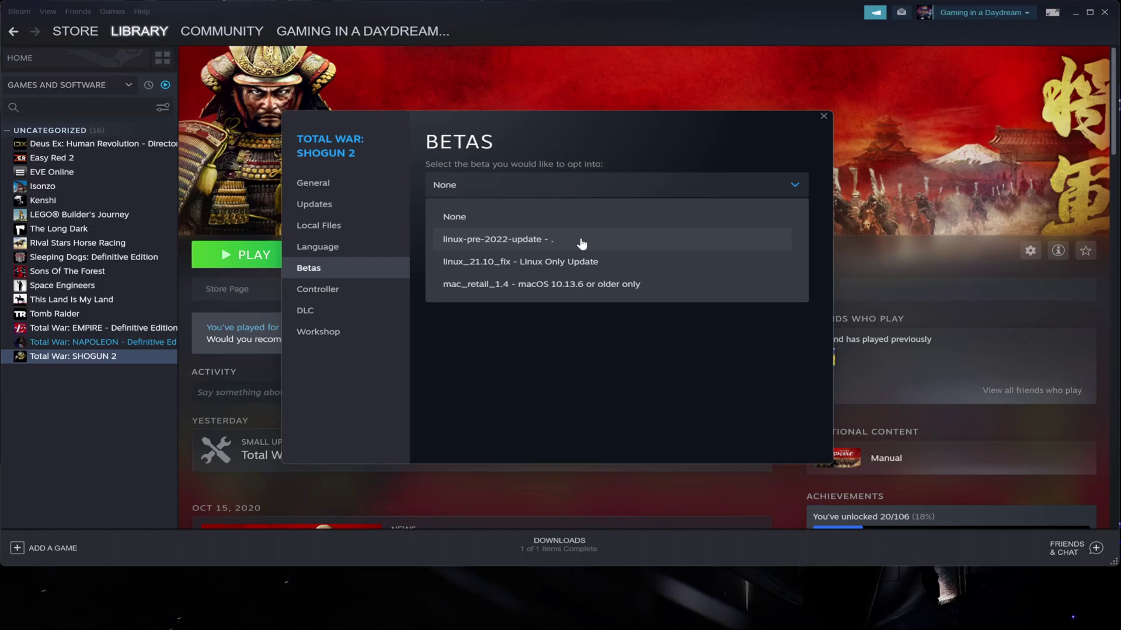
{"action": "left_click", "coordinate": [795, 184]}
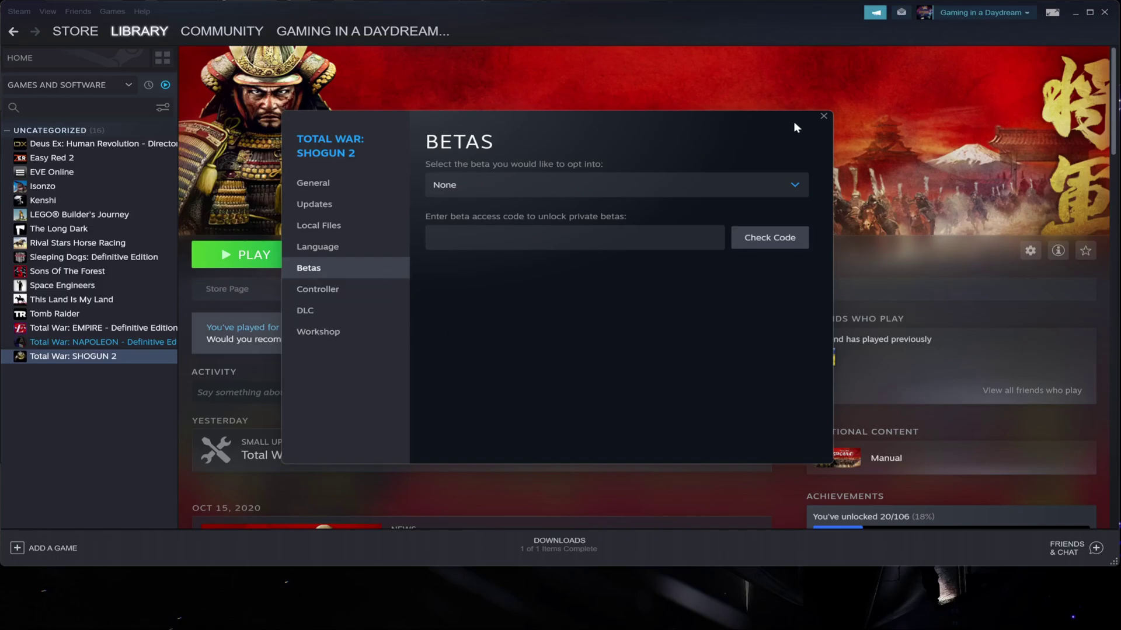
{"action": "left_click", "coordinate": [824, 117]}
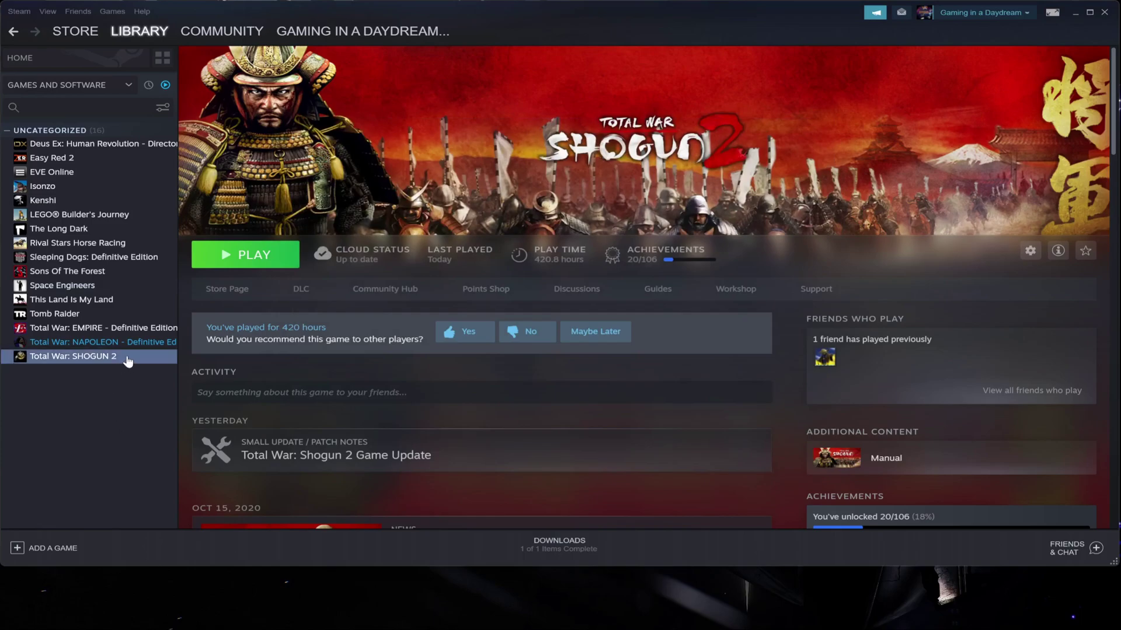
Open Total War: SHOGUN 2's install folder from Steam Properties > Local Files, then close Properties.
{"action": "right_click", "coordinate": [128, 356]}
{"action": "left_click", "coordinate": [158, 431]}
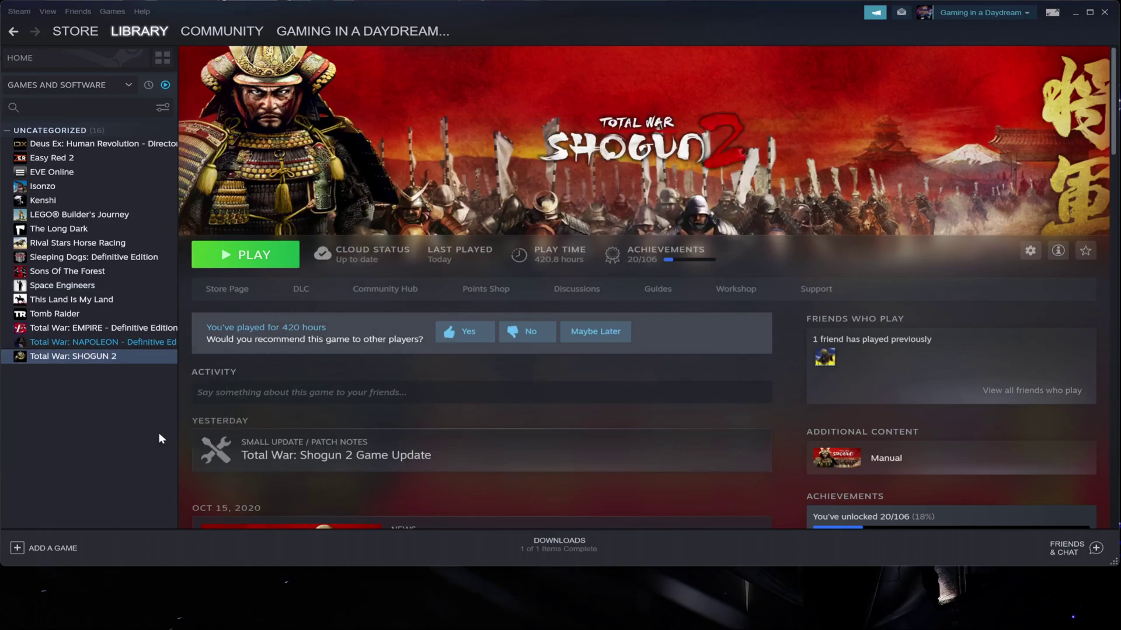
{"action": "left_click", "coordinate": [330, 226]}
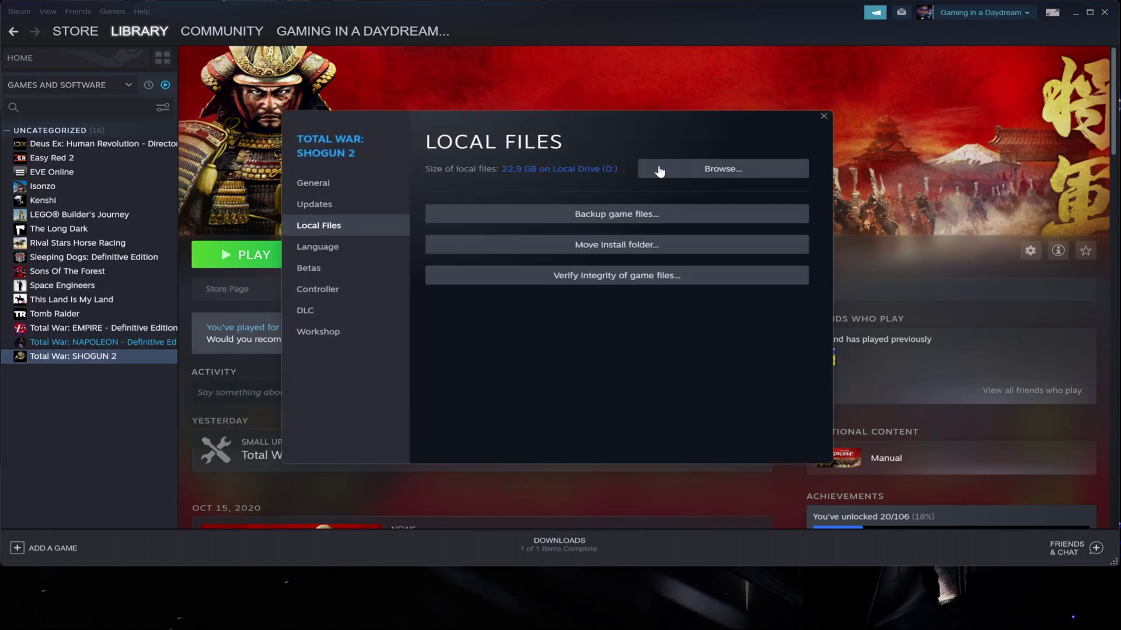
{"action": "left_click", "coordinate": [706, 170]}
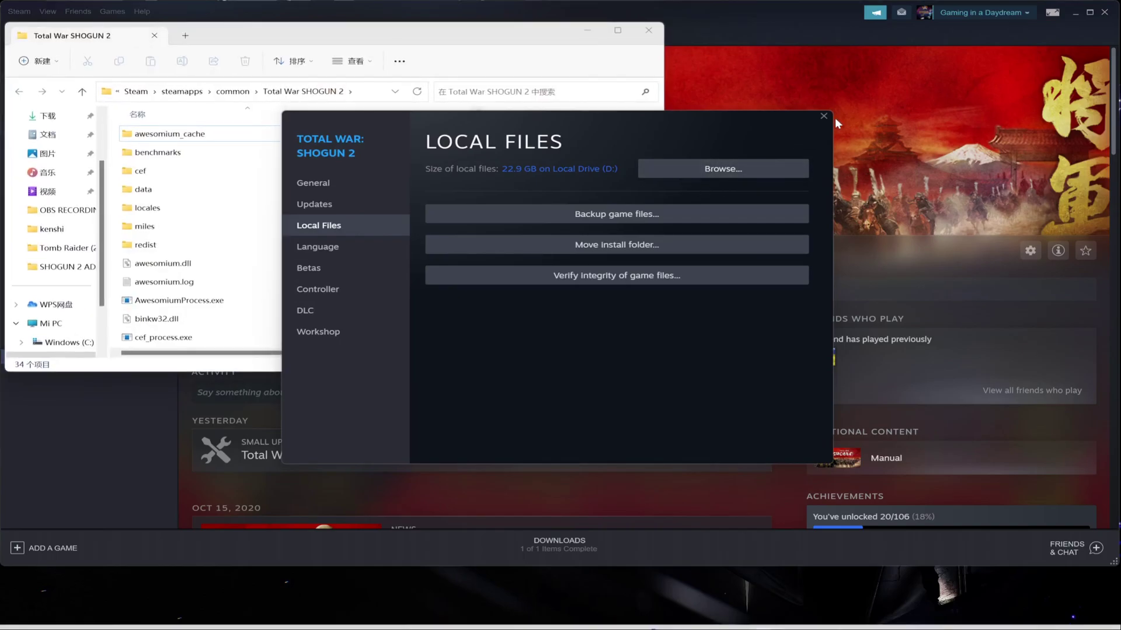
{"action": "left_click", "coordinate": [823, 115]}
In Explorer, open steamapps\common\Total War SHOGUN 2 and scroll through its 34 files.
{"action": "mouse_move", "coordinate": [445, 616]}
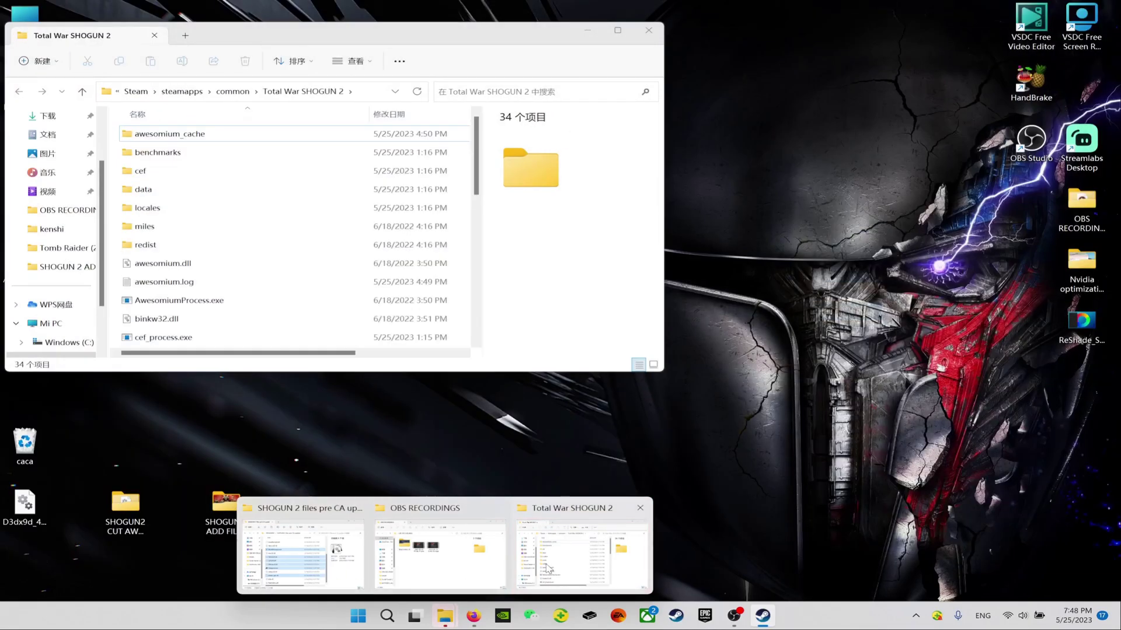
{"action": "left_click", "coordinate": [580, 554]}
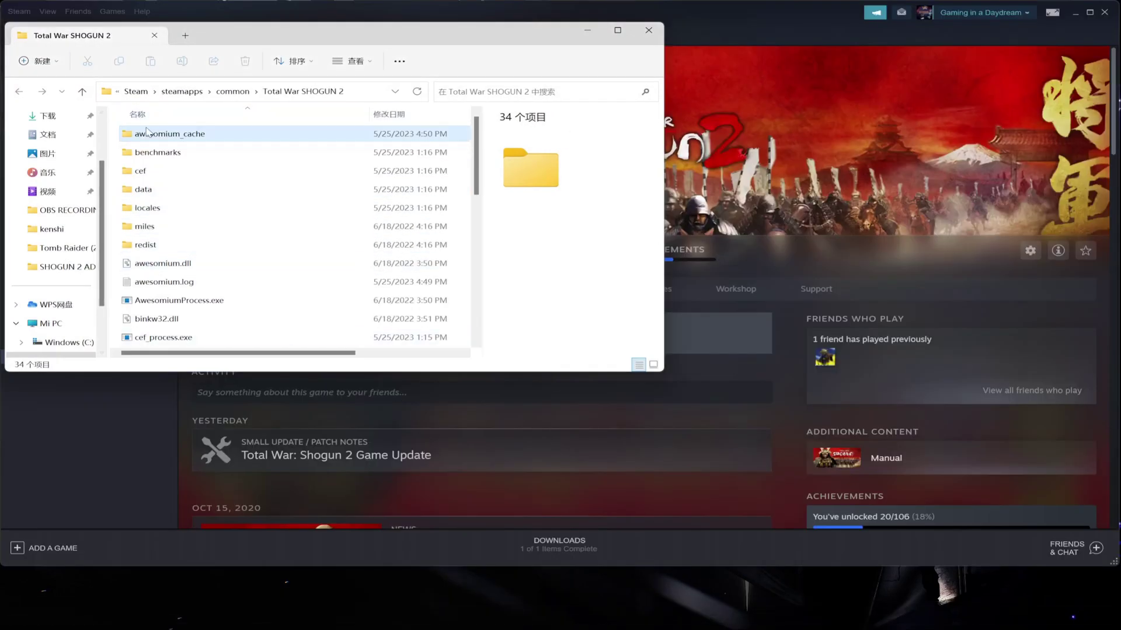
{"action": "left_click", "coordinate": [82, 91]}
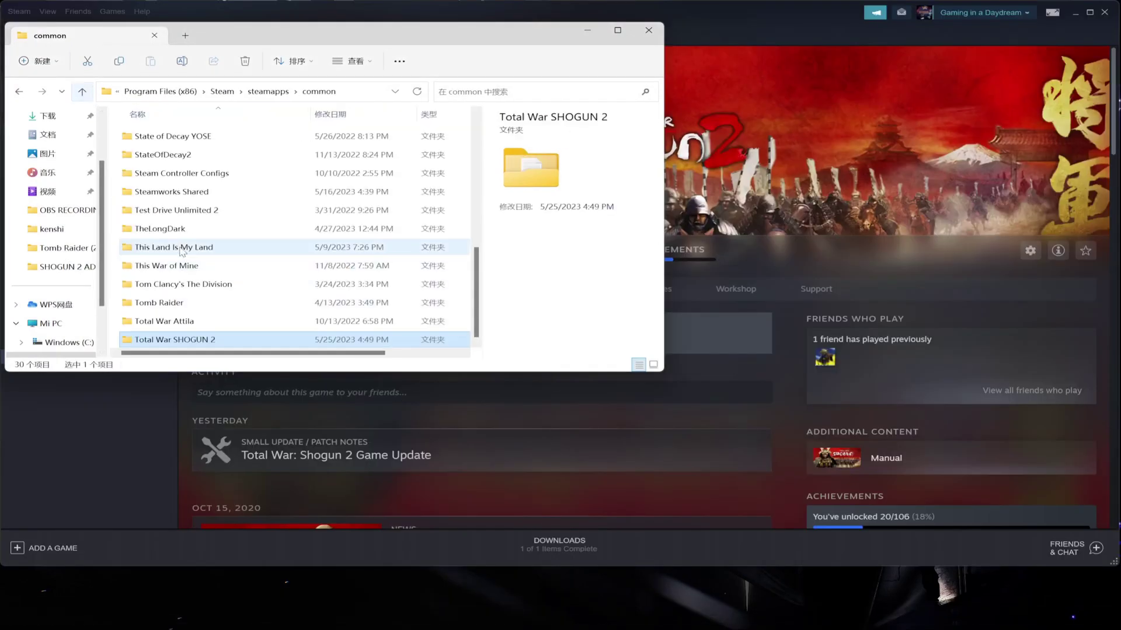
{"action": "double_click", "coordinate": [193, 340]}
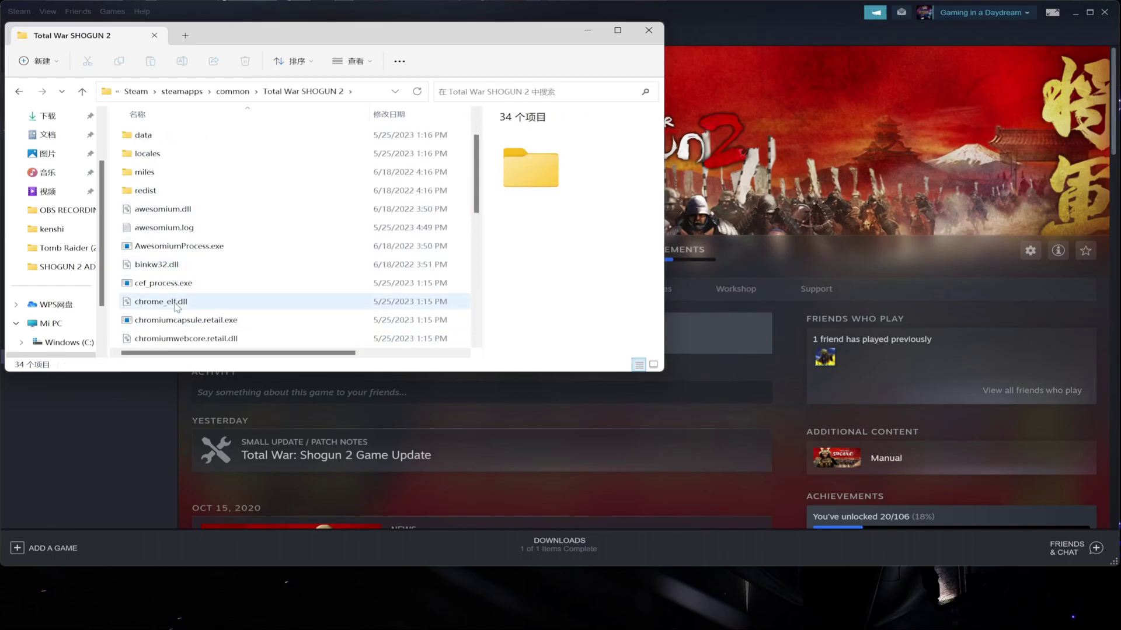
{"action": "scroll", "coordinate": [161, 283], "scroll_direction": "down", "scroll_amount": 1}
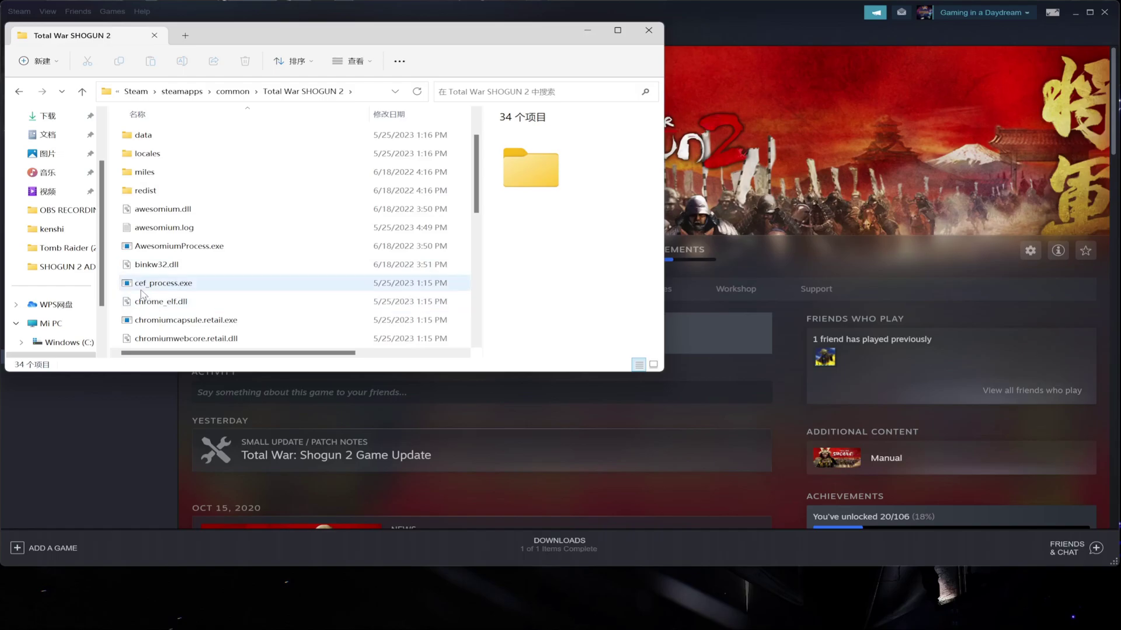
{"action": "scroll", "coordinate": [195, 303], "scroll_direction": "down", "scroll_amount": 4}
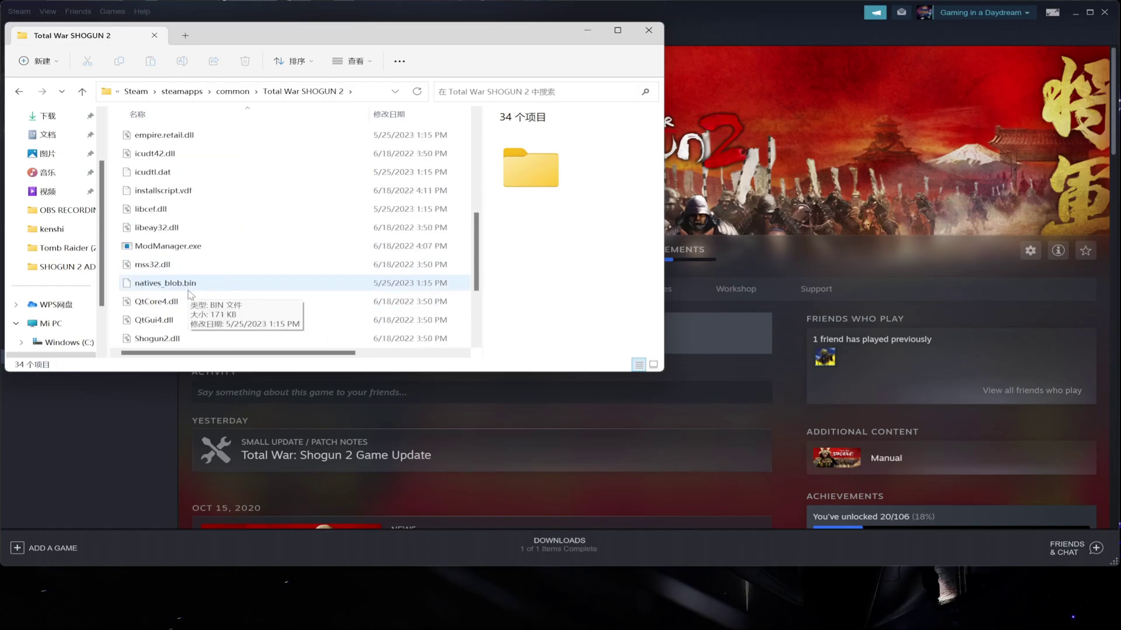
{"action": "scroll", "coordinate": [198, 303], "scroll_direction": "up", "scroll_amount": 4}
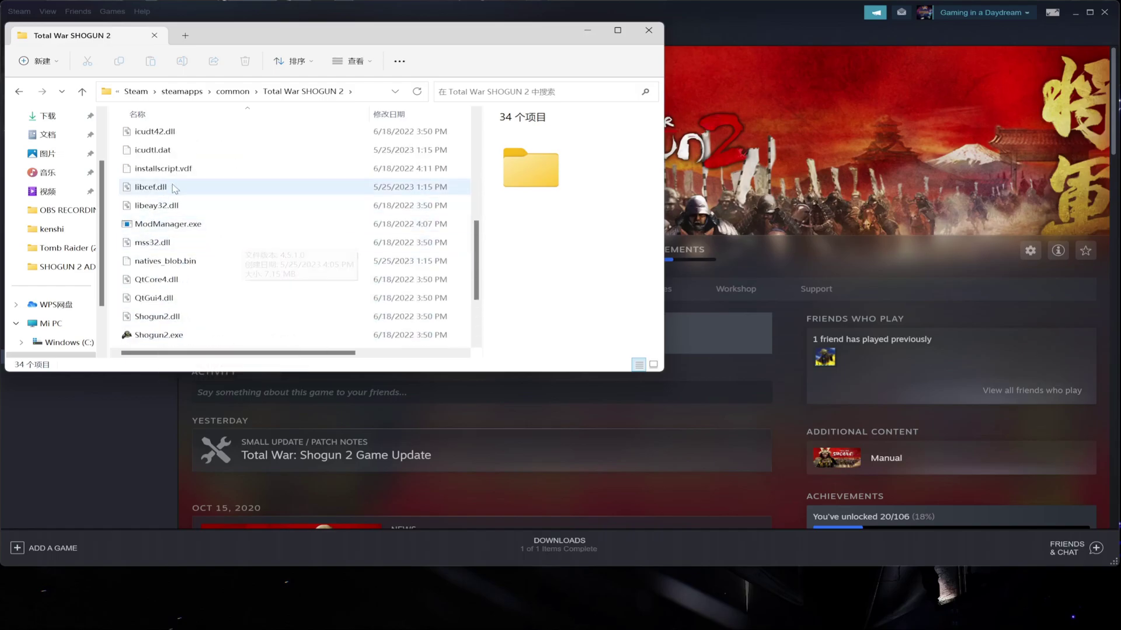
{"action": "scroll", "coordinate": [187, 304], "scroll_direction": "up", "scroll_amount": 3}
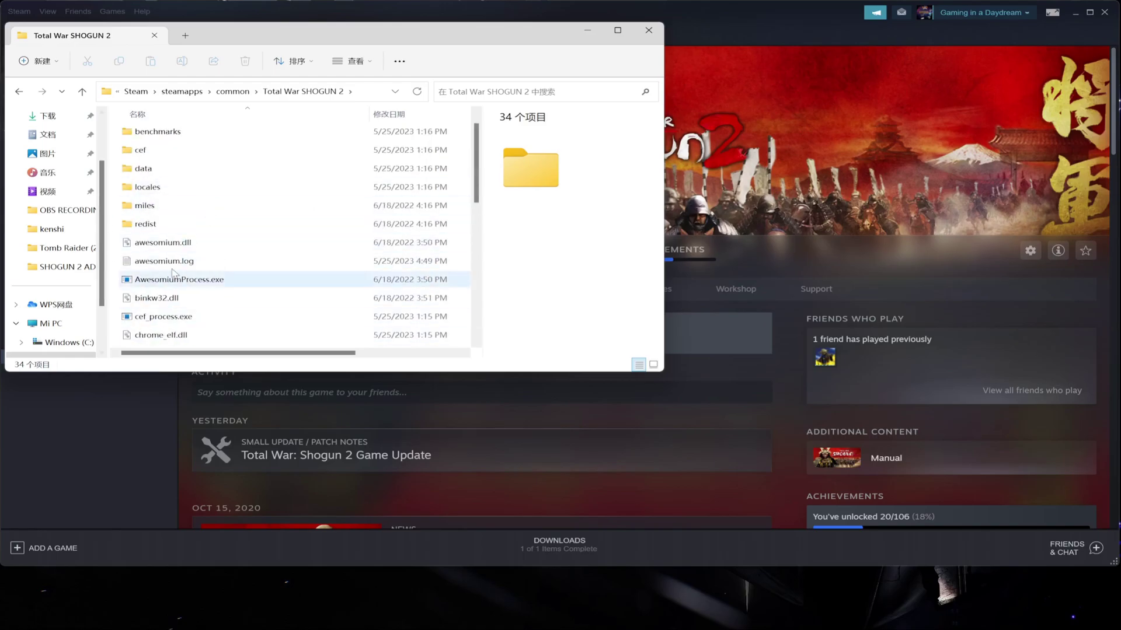
{"action": "scroll", "coordinate": [163, 306], "scroll_direction": "down", "scroll_amount": 1}
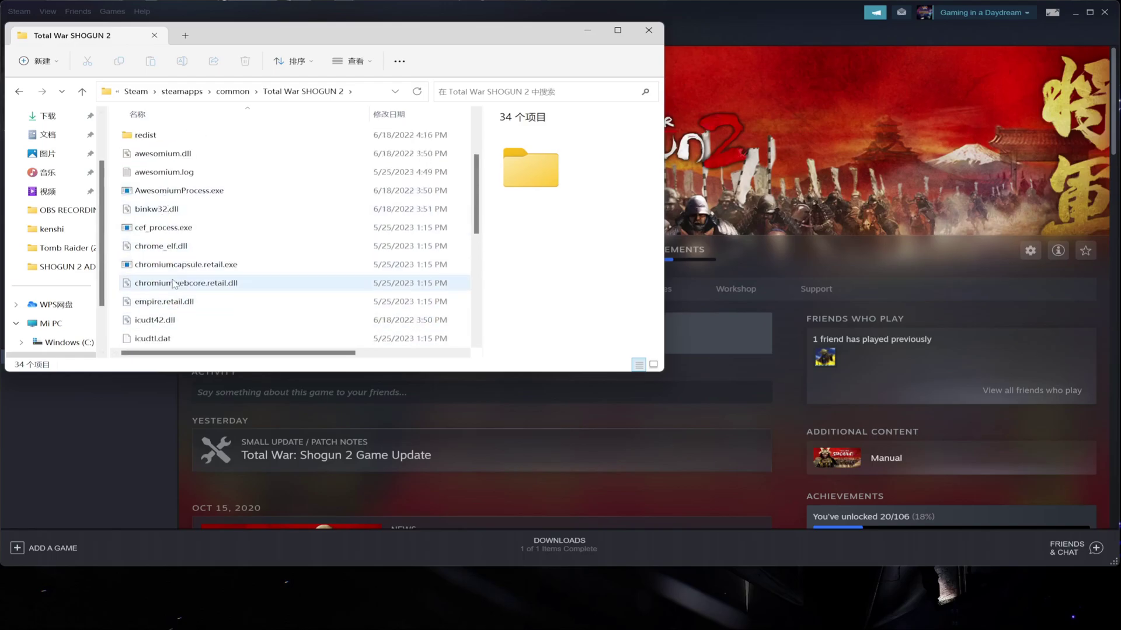
{"action": "scroll", "coordinate": [169, 304], "scroll_direction": "down", "scroll_amount": 4}
{"action": "scroll", "coordinate": [174, 304], "scroll_direction": "up", "scroll_amount": 1}
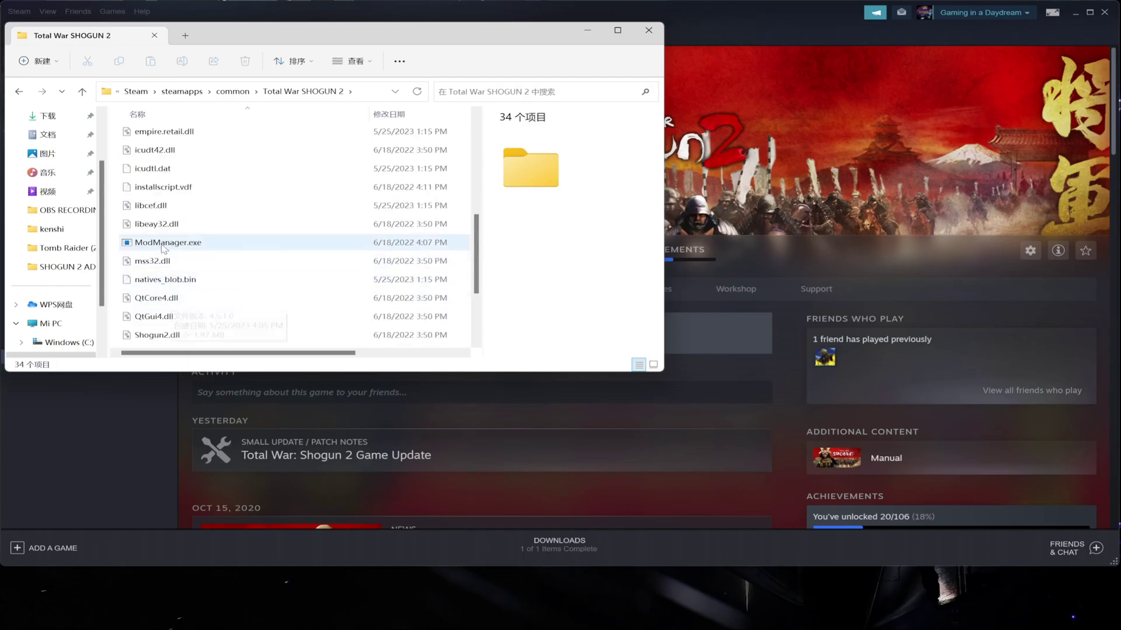
{"action": "mouse_move", "coordinate": [467, 614]}
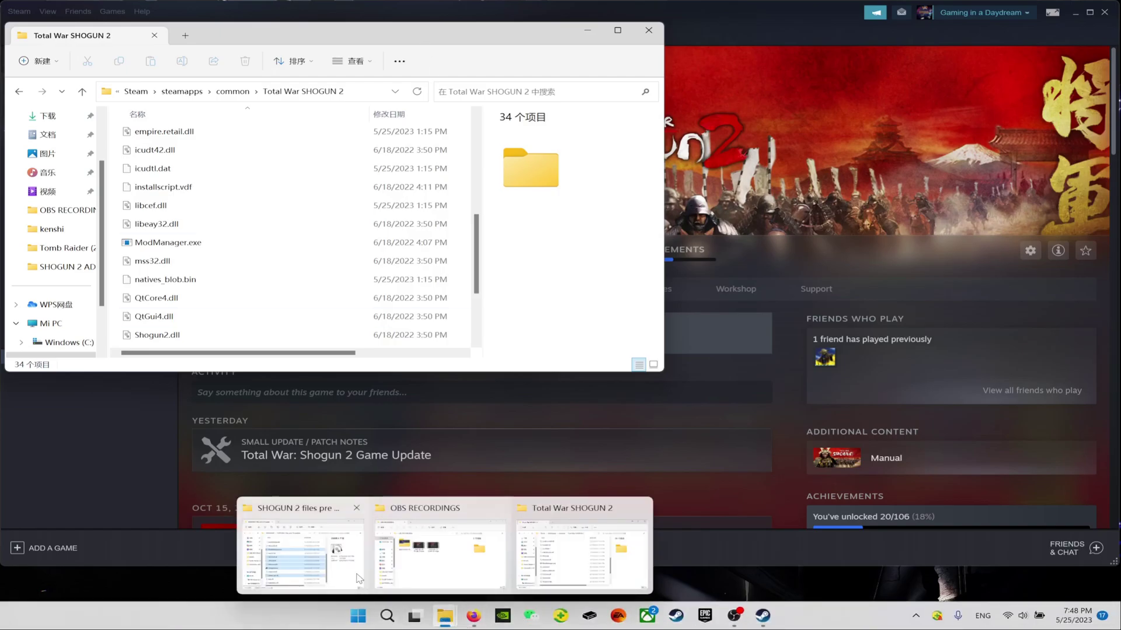
Place the 'SHOGUN 2 files pre CA update' folder window beside the install folder and view its 19 items.
{"action": "left_click", "coordinate": [359, 579]}
{"action": "left_click_drag", "start_coordinate": [757, 50], "coordinate": [783, 35]}
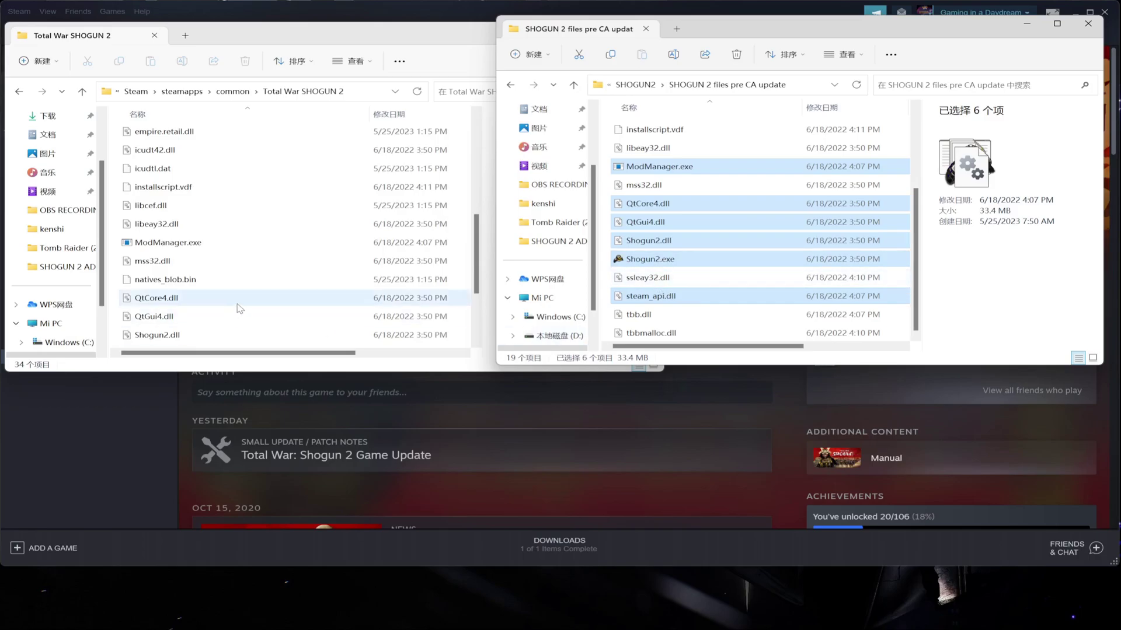
{"action": "scroll", "coordinate": [248, 306], "scroll_direction": "down", "scroll_amount": 2}
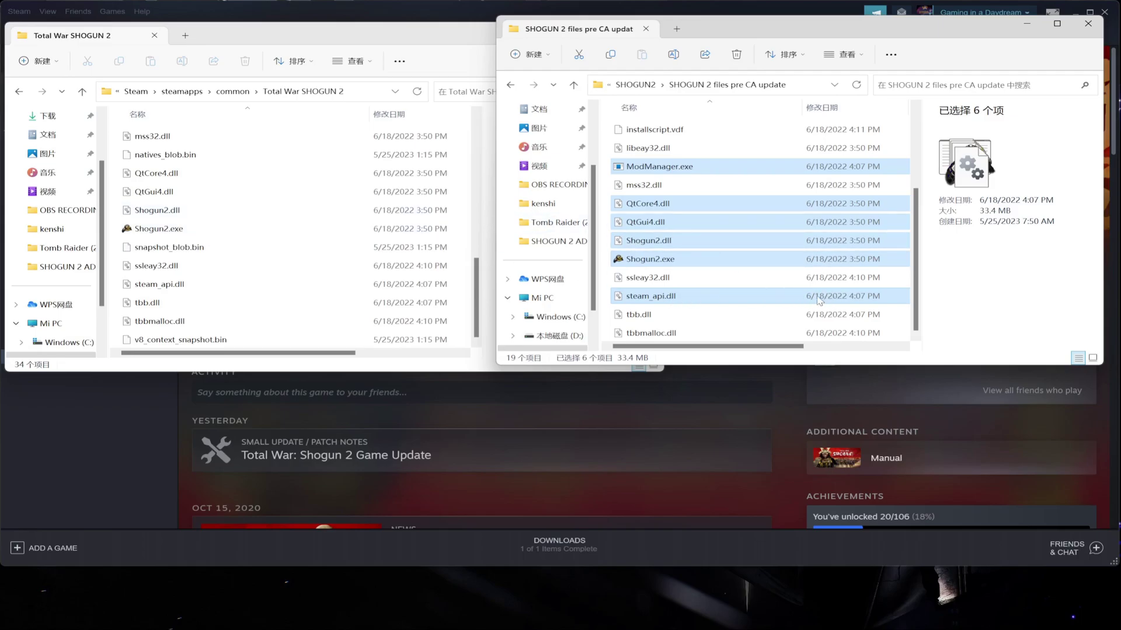
{"action": "mouse_move", "coordinate": [360, 616]}
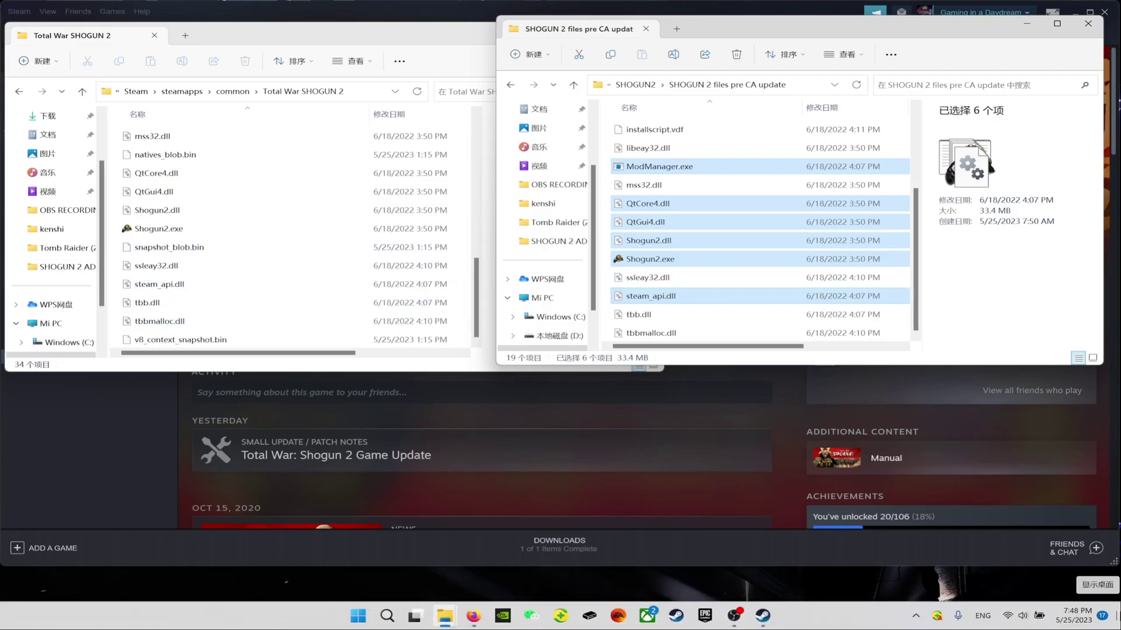
Check shogun2.retail.exe in the desktop's SHOGUN2 CUT AWAY FILES folder, then switch to the ModDB page in Firefox.
{"action": "left_click", "coordinate": [1118, 616]}
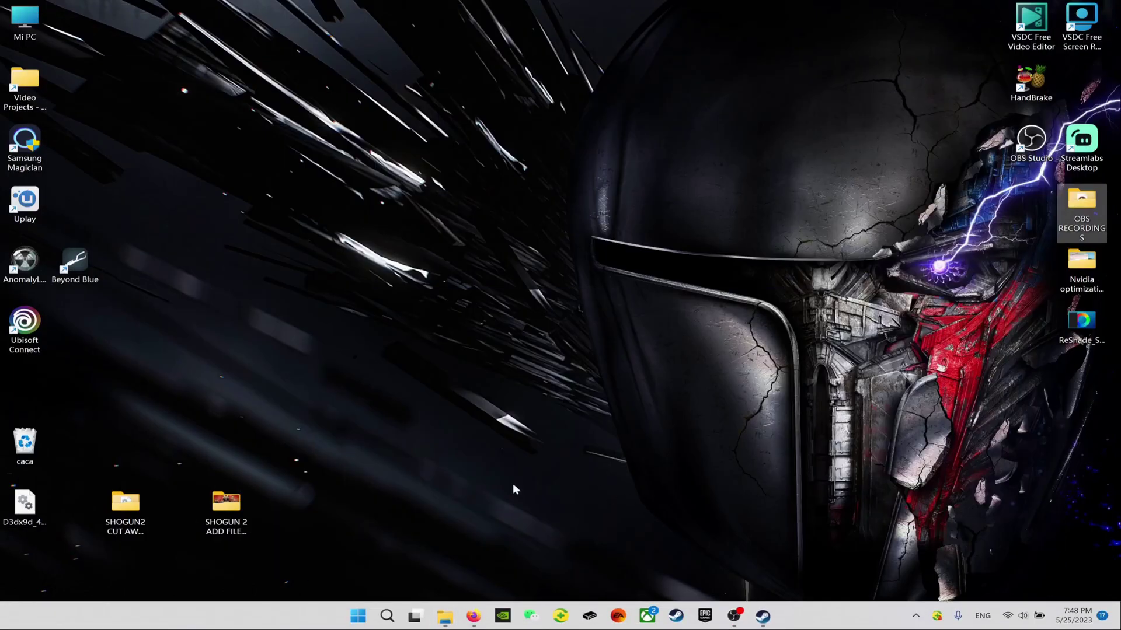
{"action": "left_click", "coordinate": [133, 530]}
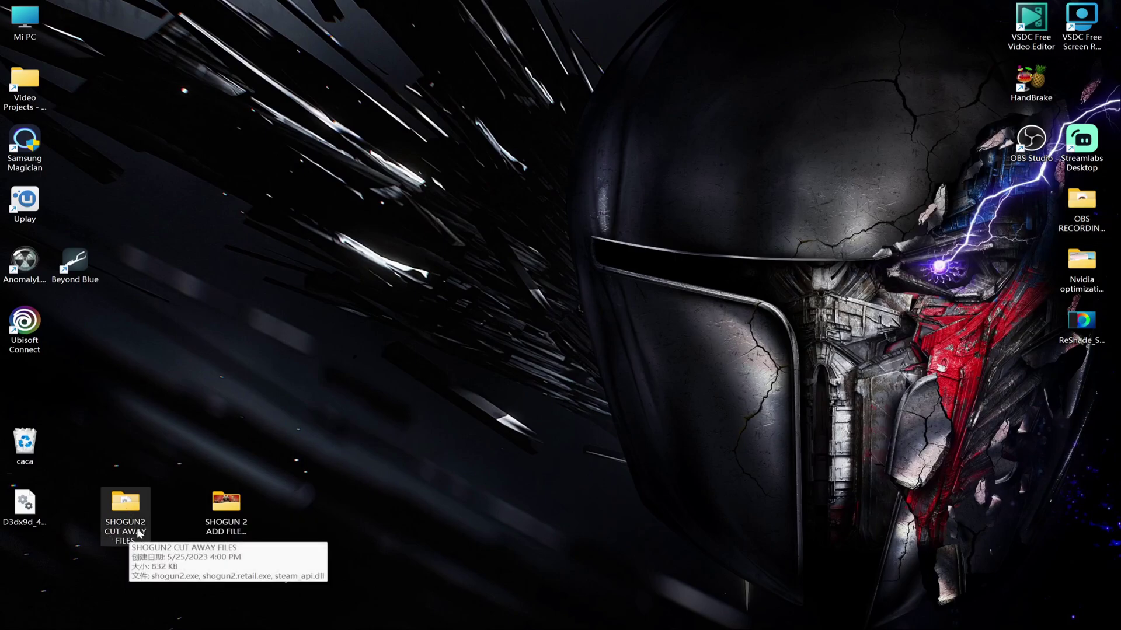
{"action": "double_click", "coordinate": [139, 533]}
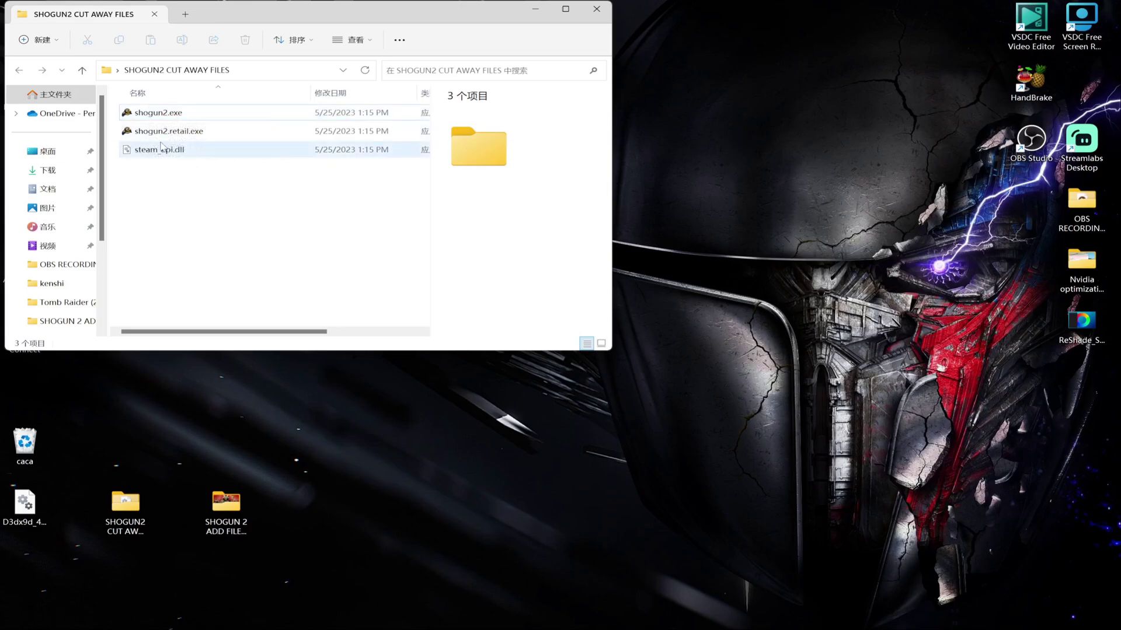
{"action": "left_click", "coordinate": [178, 132]}
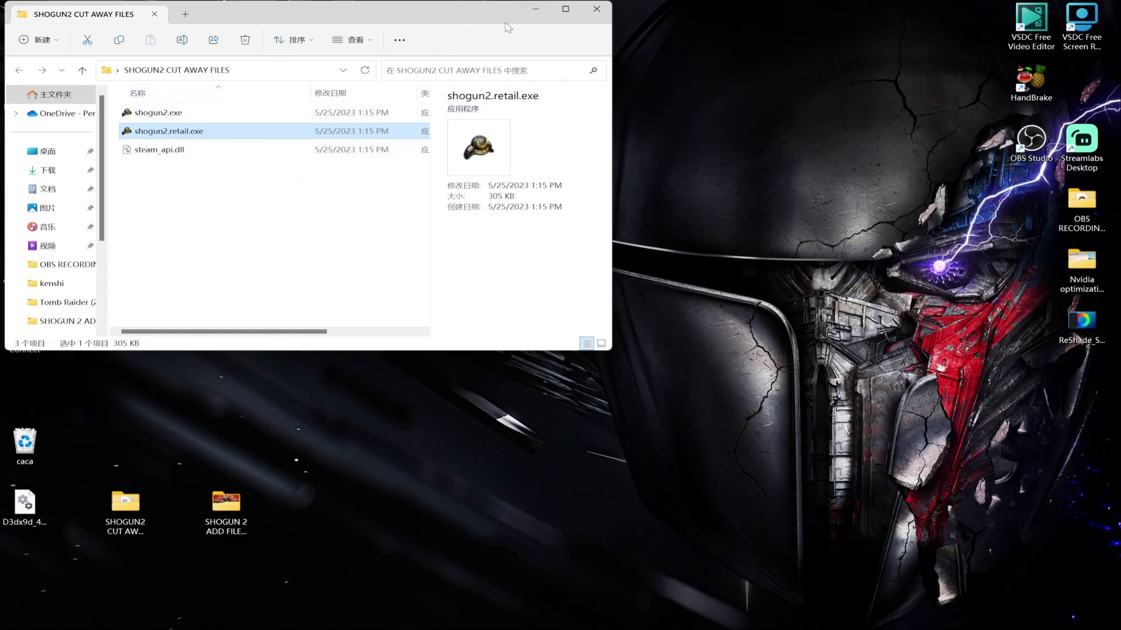
{"action": "left_click", "coordinate": [535, 9]}
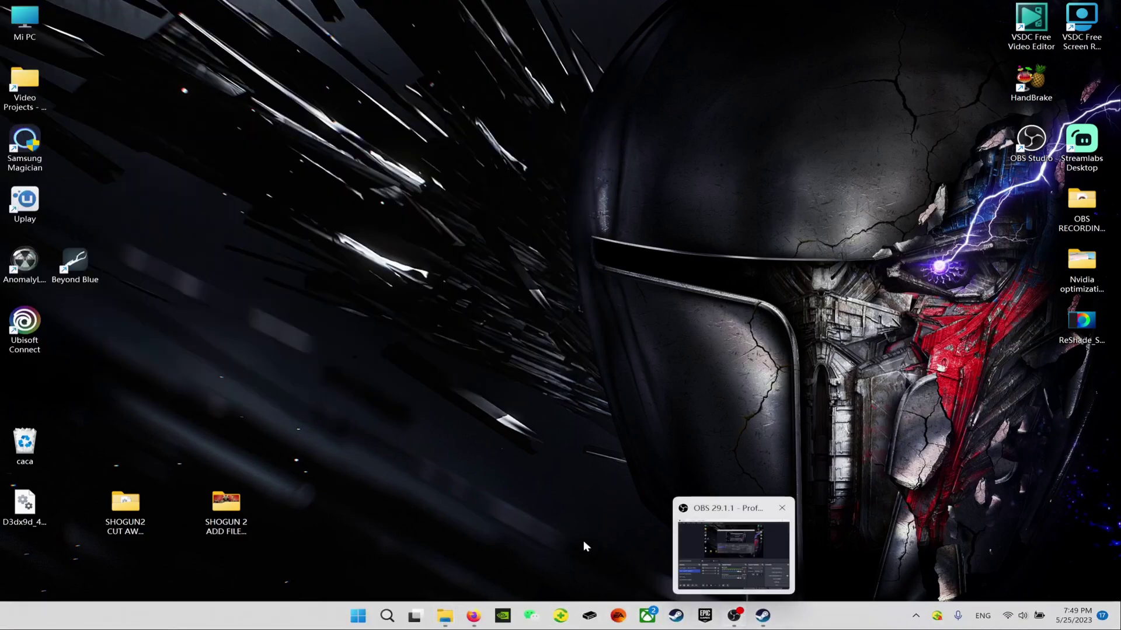
{"action": "left_click", "coordinate": [472, 616]}
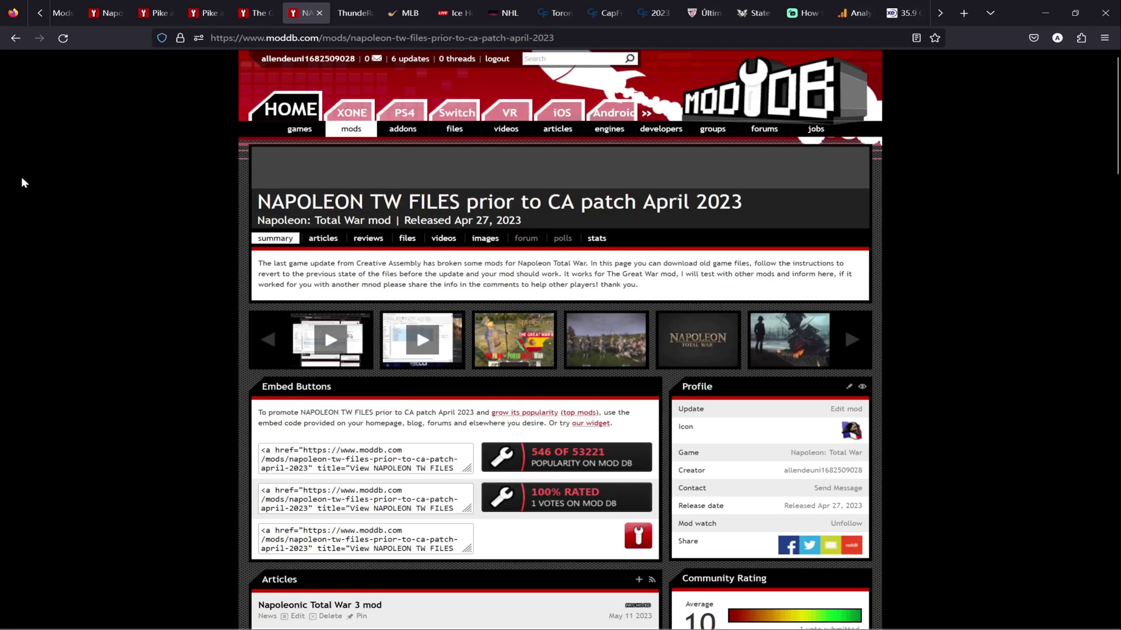
Scroll the NAPOLEON TW FILES mod page to its four Files, including 'Shogun2 files to ADD main folder ModManager'.
{"action": "triple_click", "coordinate": [635, 205]}
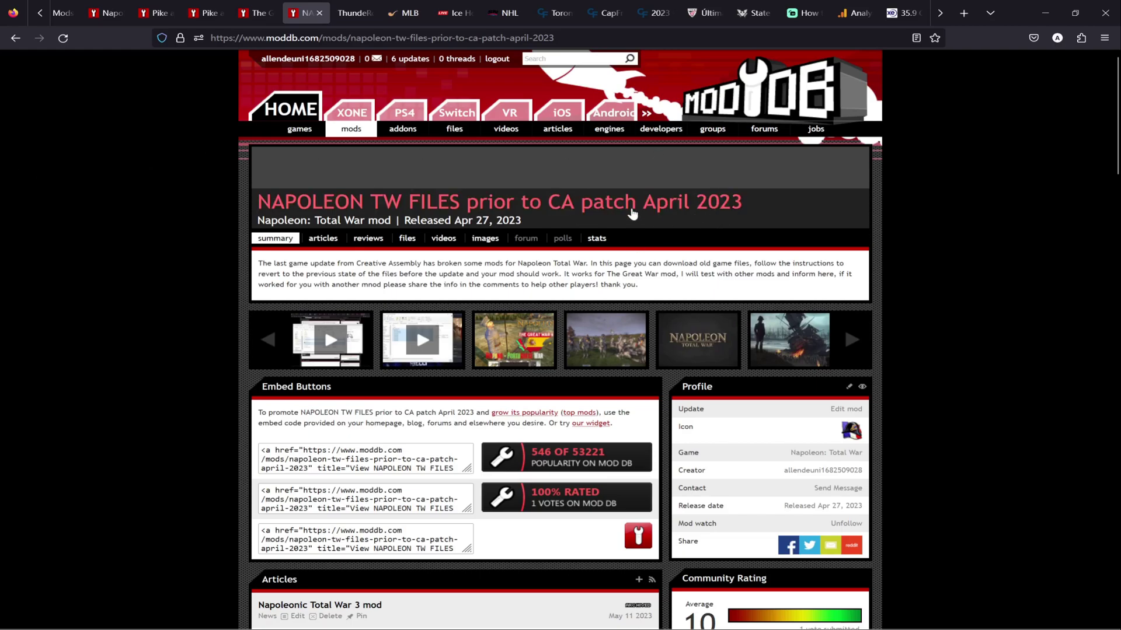
{"action": "left_click", "coordinate": [115, 268]}
{"action": "scroll", "coordinate": [170, 326], "scroll_direction": "down", "scroll_amount": 7}
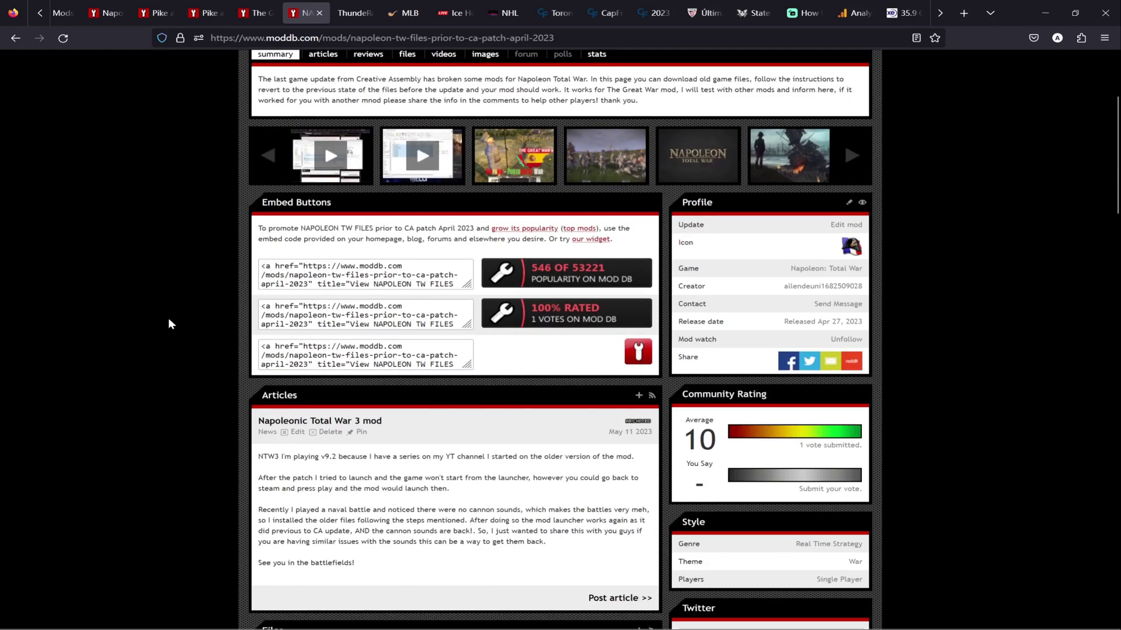
{"action": "scroll", "coordinate": [168, 322], "scroll_direction": "down", "scroll_amount": 2}
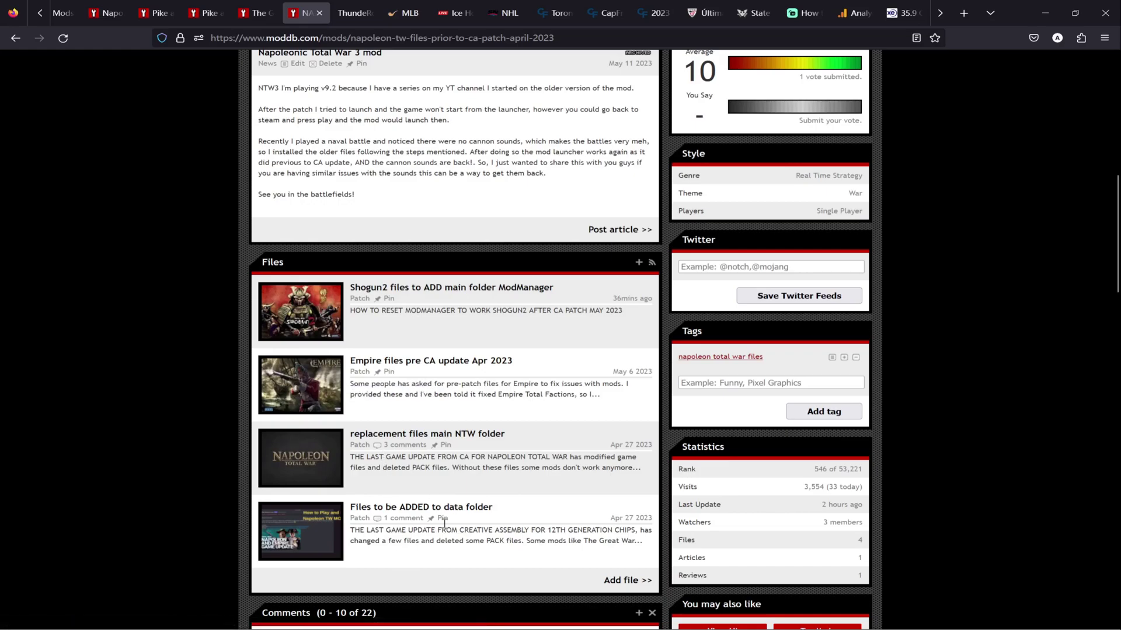
{"action": "scroll", "coordinate": [134, 307], "scroll_direction": "up", "scroll_amount": 10}
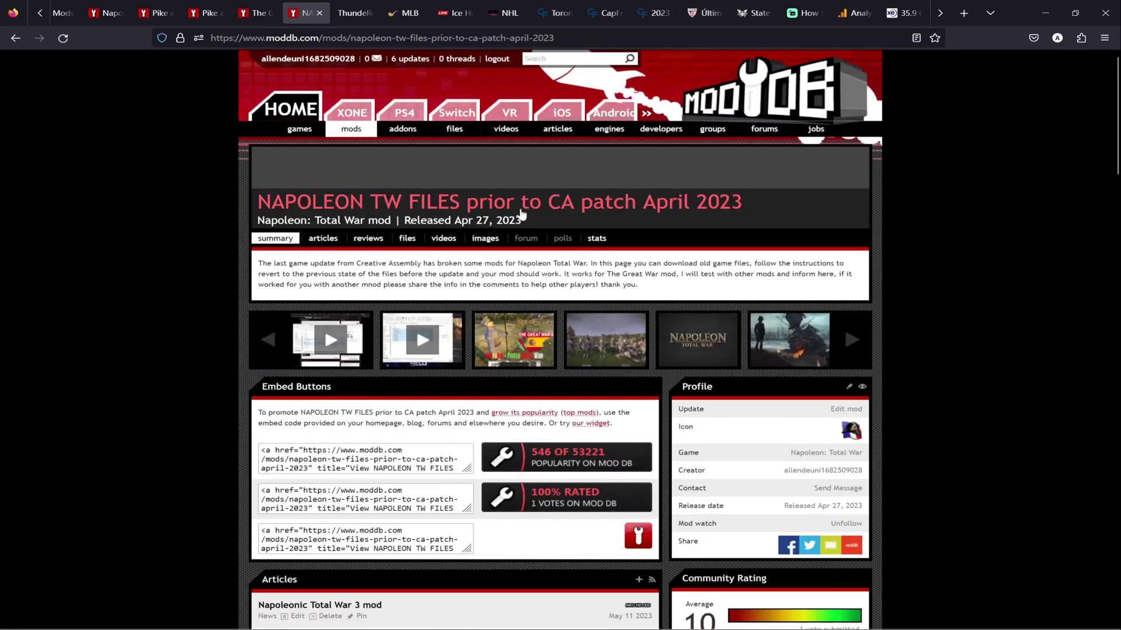
{"action": "scroll", "coordinate": [184, 283], "scroll_direction": "down", "scroll_amount": 2}
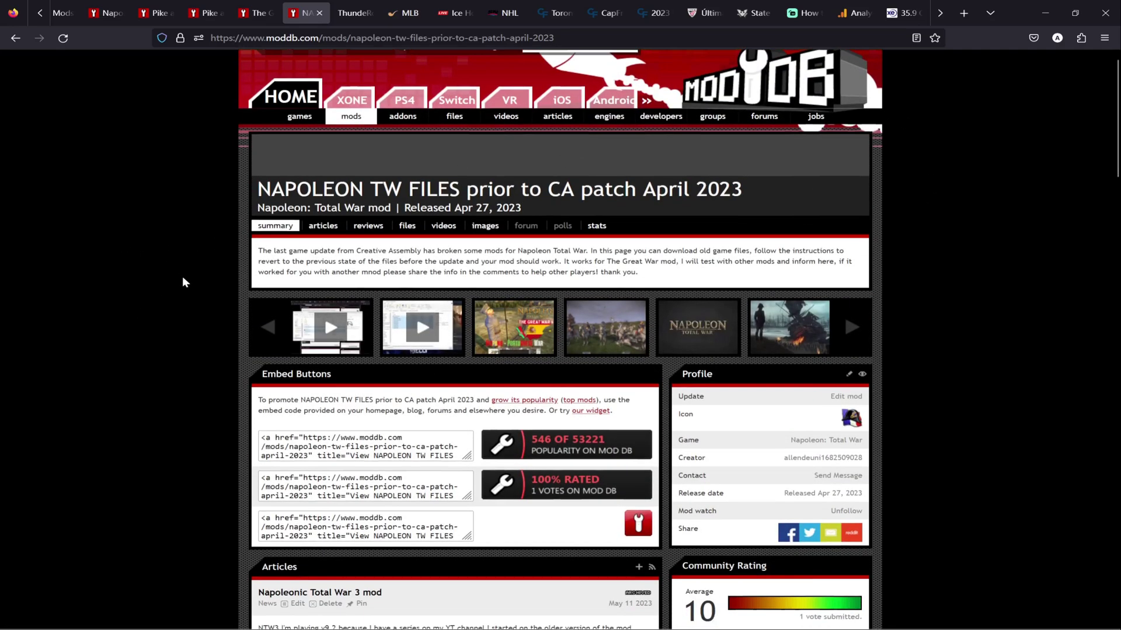
{"action": "scroll", "coordinate": [187, 327], "scroll_direction": "down", "scroll_amount": 9}
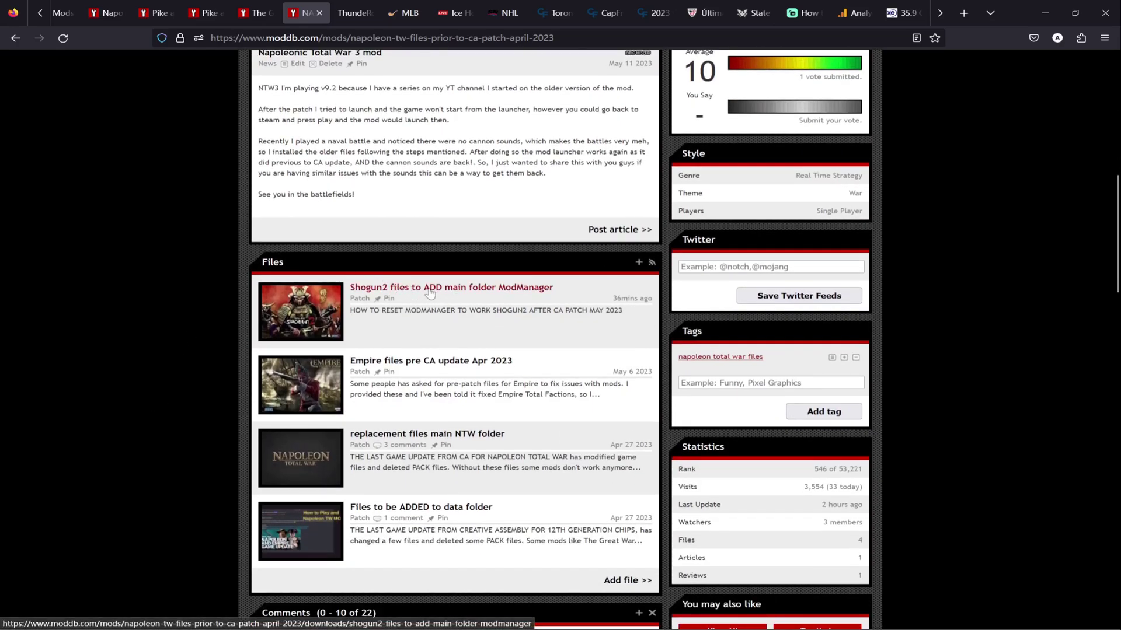
Open the Shogun2_files_to_ADD_main_folder_modmanager.zip page and expand its three-step reset instructions.
{"action": "left_click", "coordinate": [461, 288]}
{"action": "scroll", "coordinate": [555, 363], "scroll_direction": "down", "scroll_amount": 2}
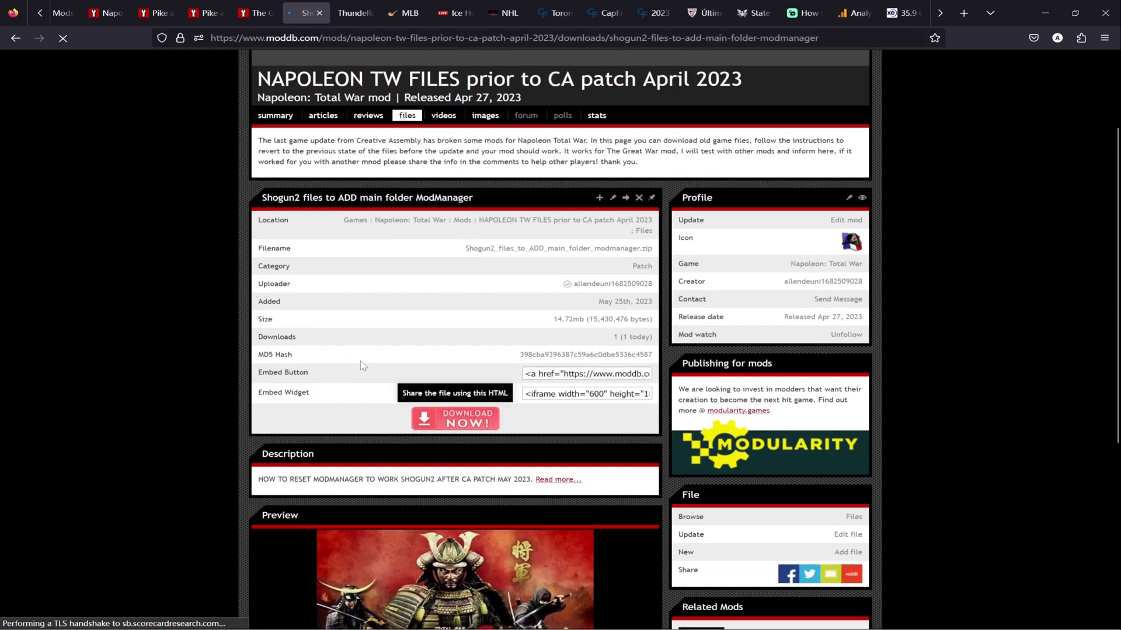
{"action": "left_click", "coordinate": [559, 480]}
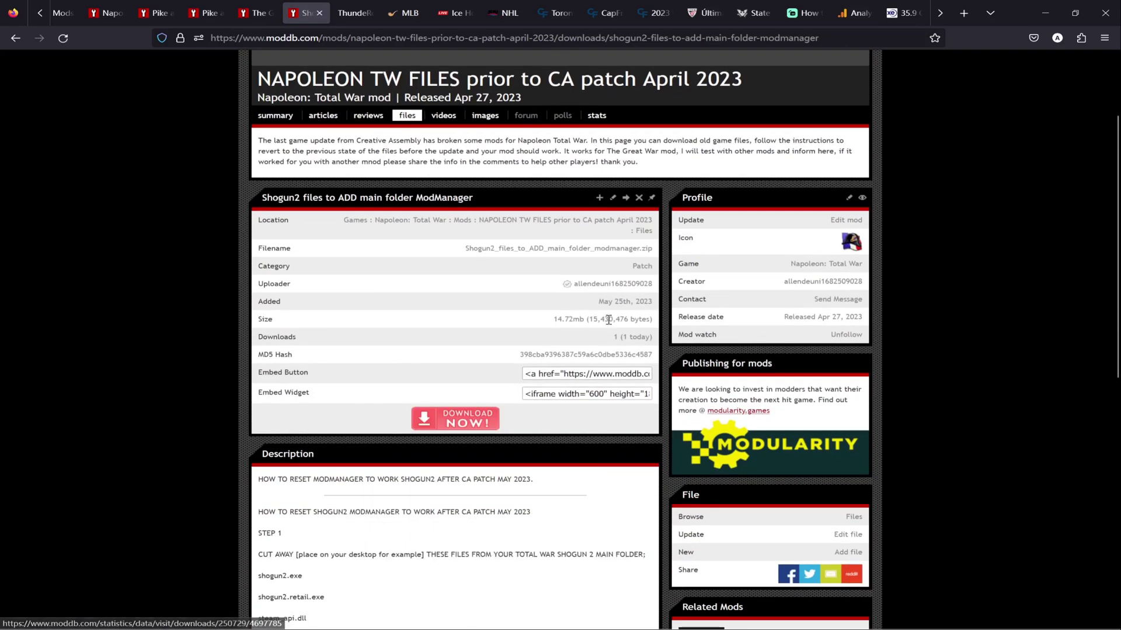
{"action": "scroll", "coordinate": [589, 343], "scroll_direction": "down", "scroll_amount": 3}
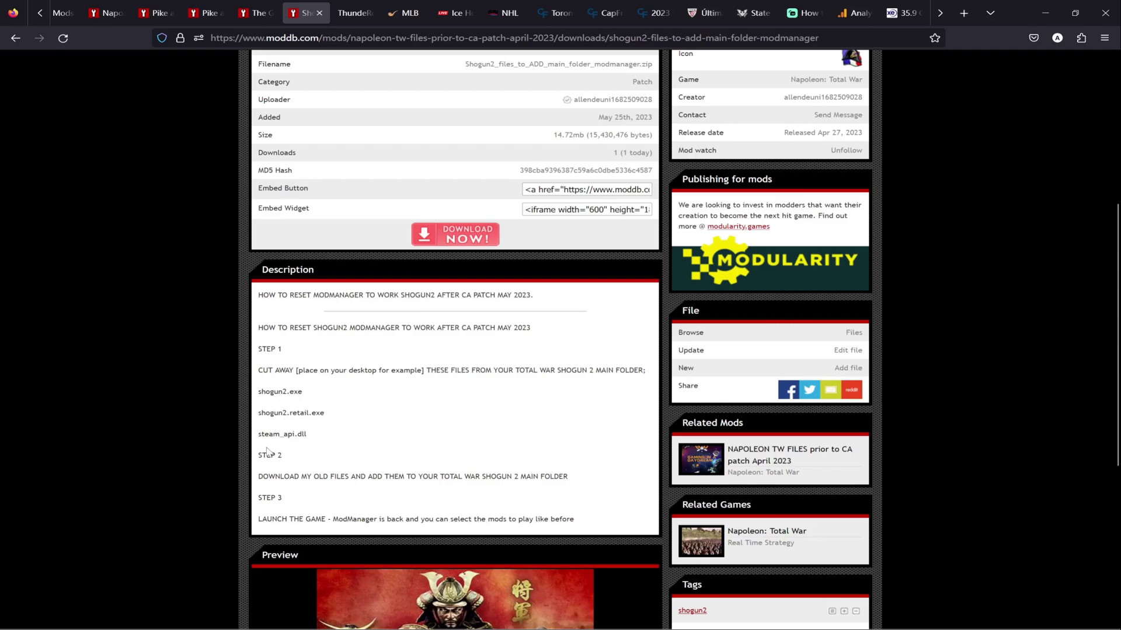
{"action": "scroll", "coordinate": [286, 474], "scroll_direction": "down", "scroll_amount": 1}
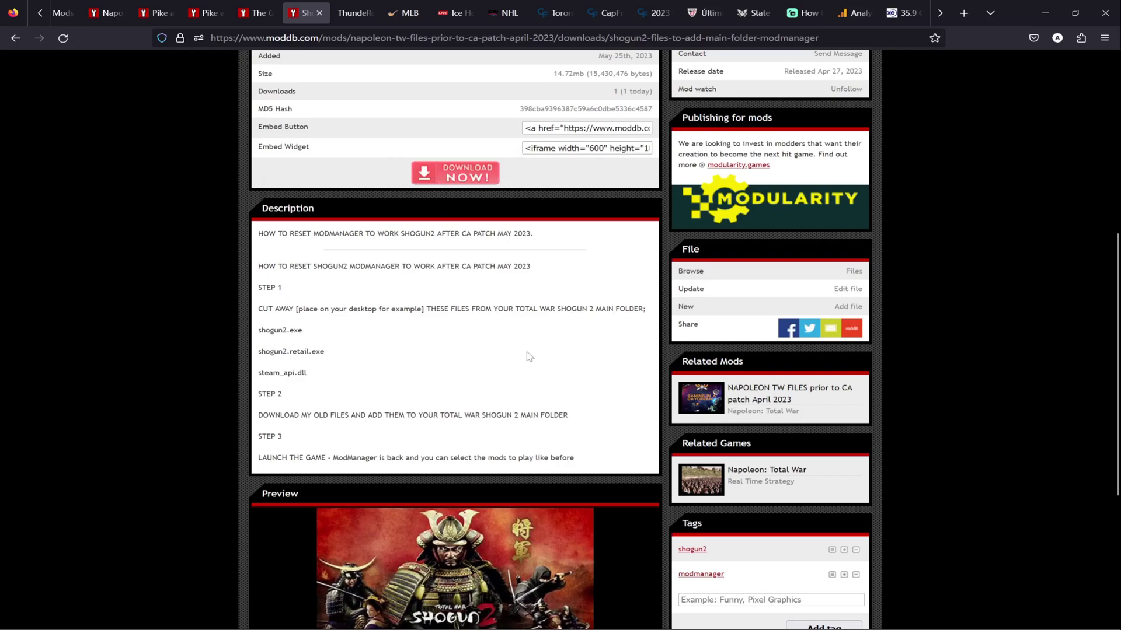
Confirm the Total War SHOGUN 2 folder has the 6/18/2022 Shogun2.exe and steam_api.dll, then minimize it.
{"action": "left_click", "coordinate": [1048, 12]}
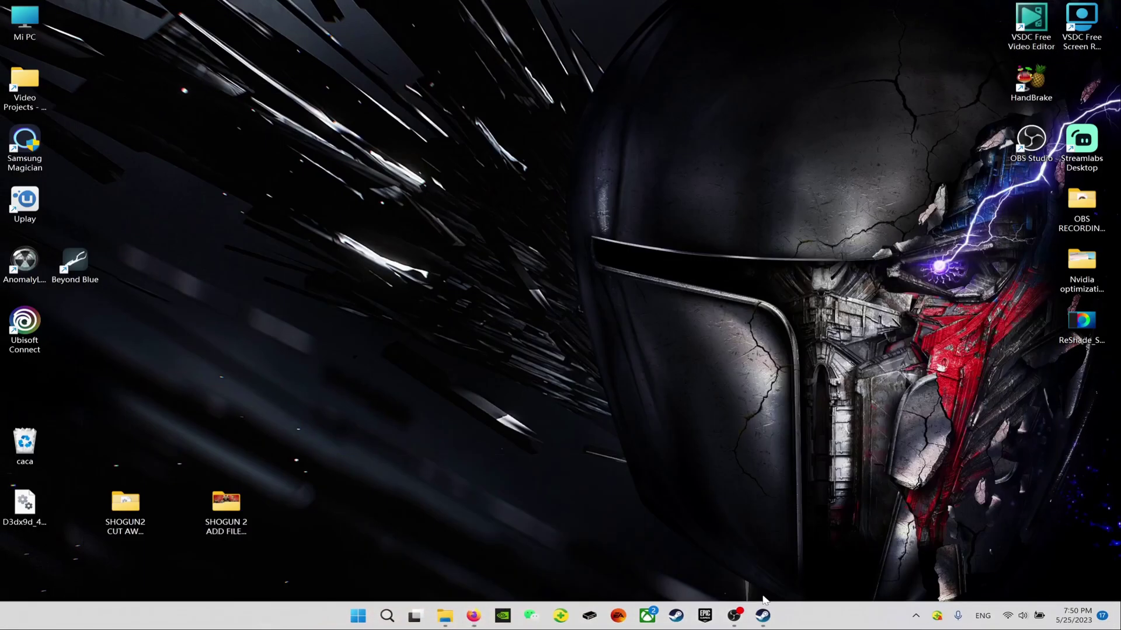
{"action": "mouse_move", "coordinate": [446, 626]}
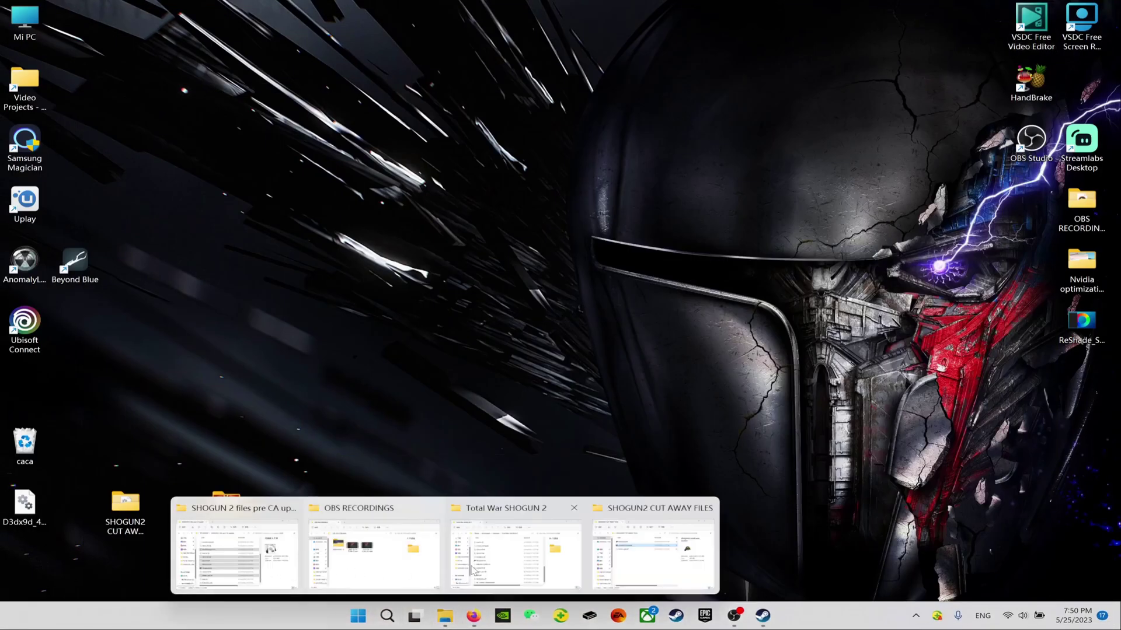
{"action": "left_click", "coordinate": [508, 551]}
{"action": "scroll", "coordinate": [175, 228], "scroll_direction": "up", "scroll_amount": 2}
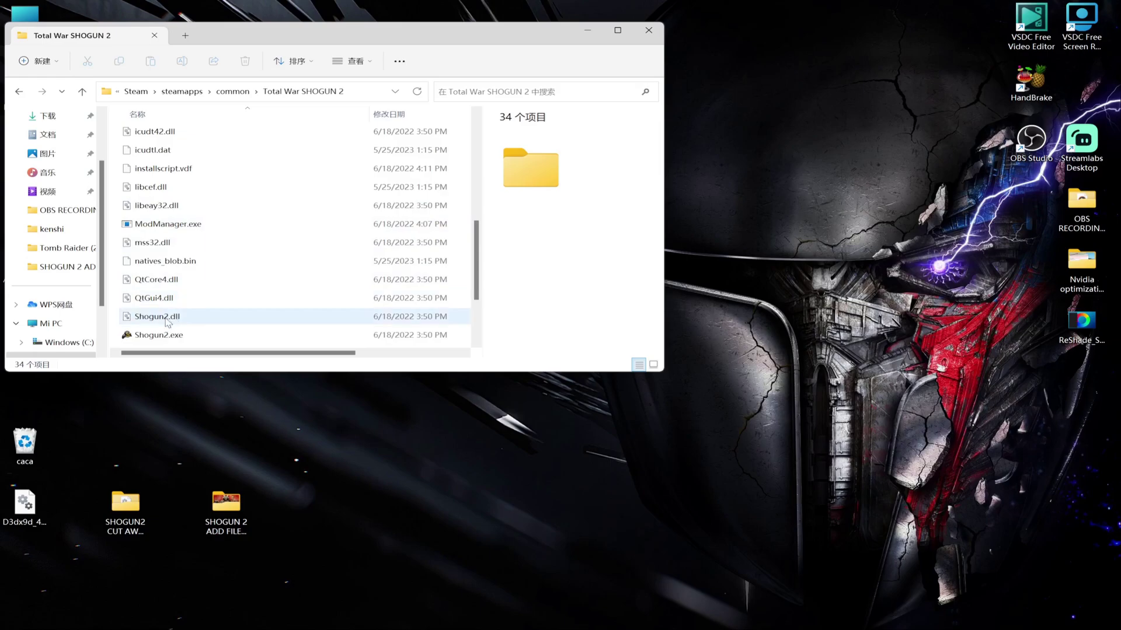
{"action": "scroll", "coordinate": [207, 324], "scroll_direction": "down", "scroll_amount": 1}
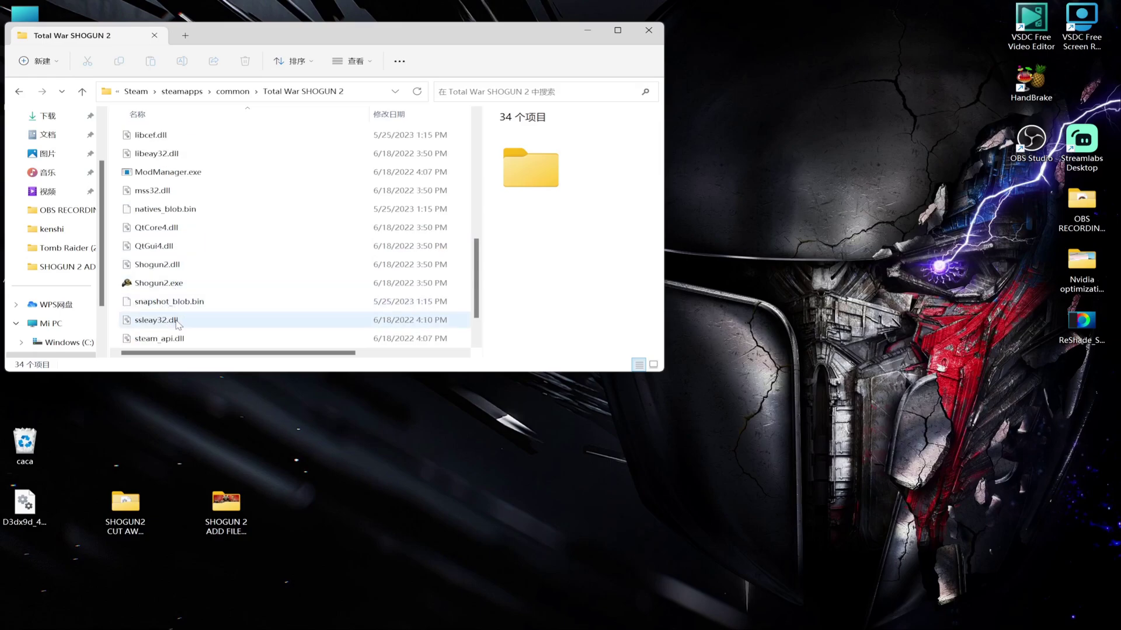
{"action": "scroll", "coordinate": [172, 333], "scroll_direction": "down", "scroll_amount": 1}
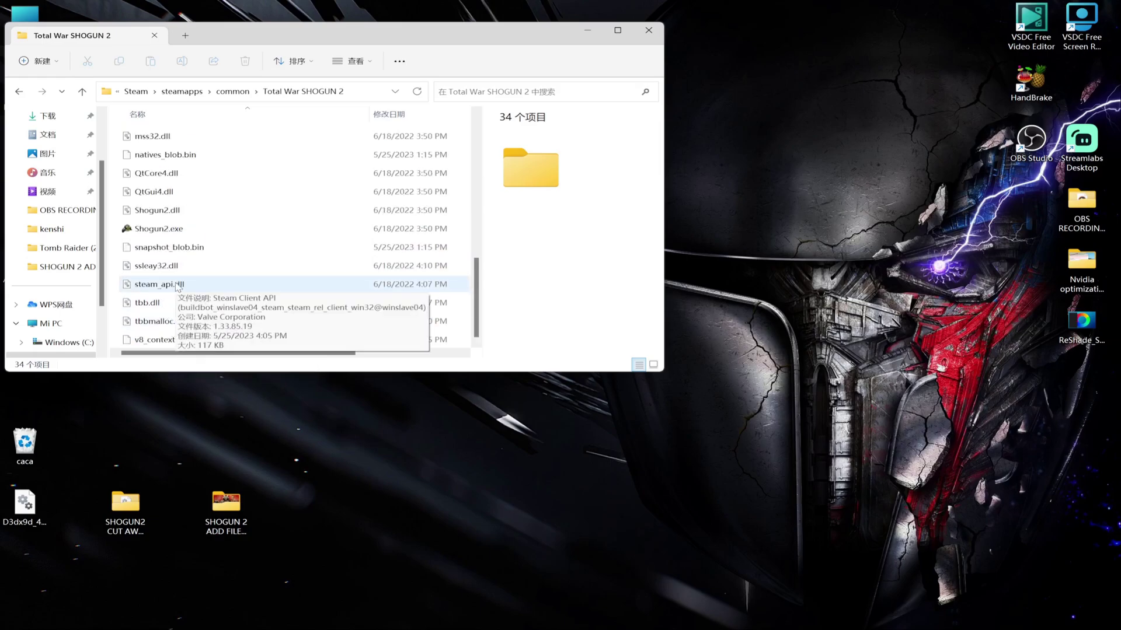
{"action": "left_click", "coordinate": [589, 33]}
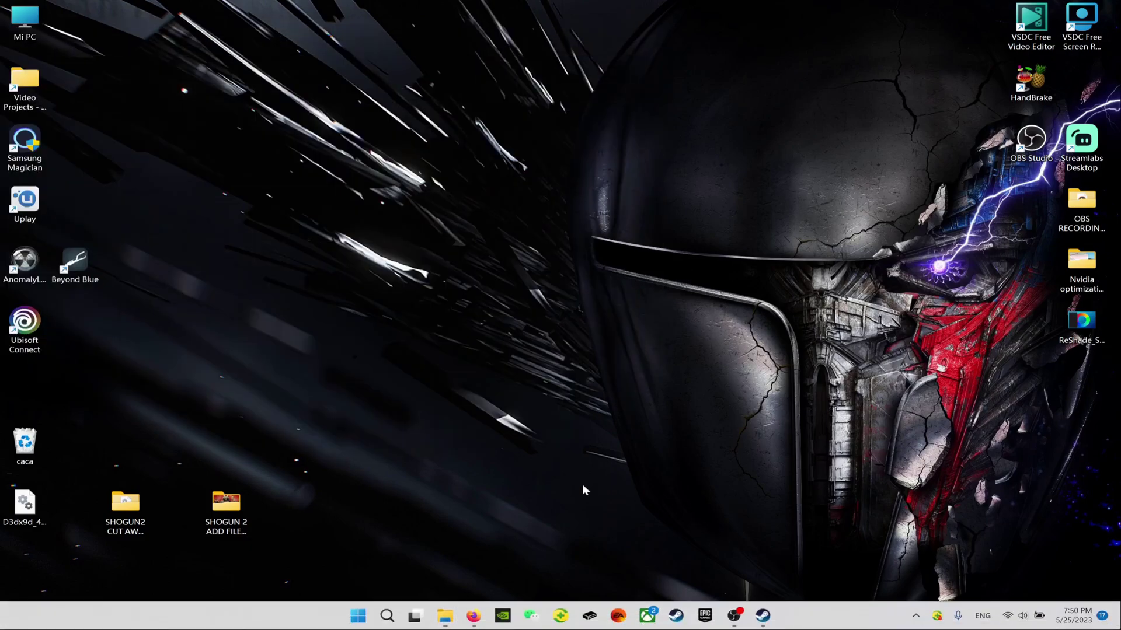
Bring Steam forward, read the 'Total War: Shogun 2 Game Update' notes, and close them.
{"action": "mouse_move", "coordinate": [762, 615]}
{"action": "left_click", "coordinate": [708, 503]}
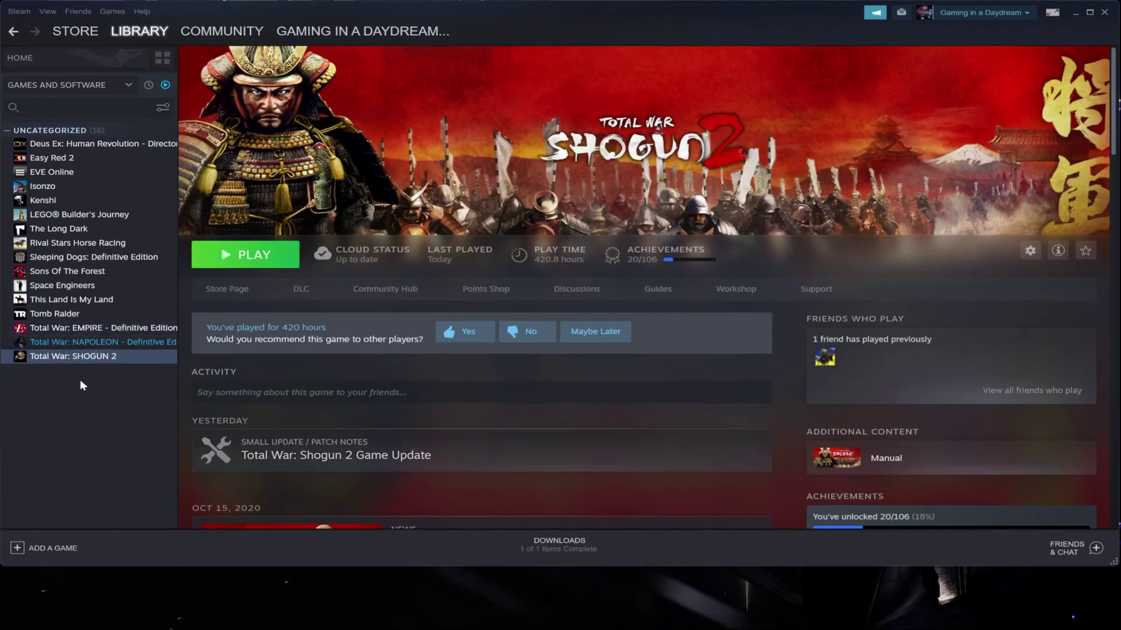
{"action": "left_click", "coordinate": [358, 450]}
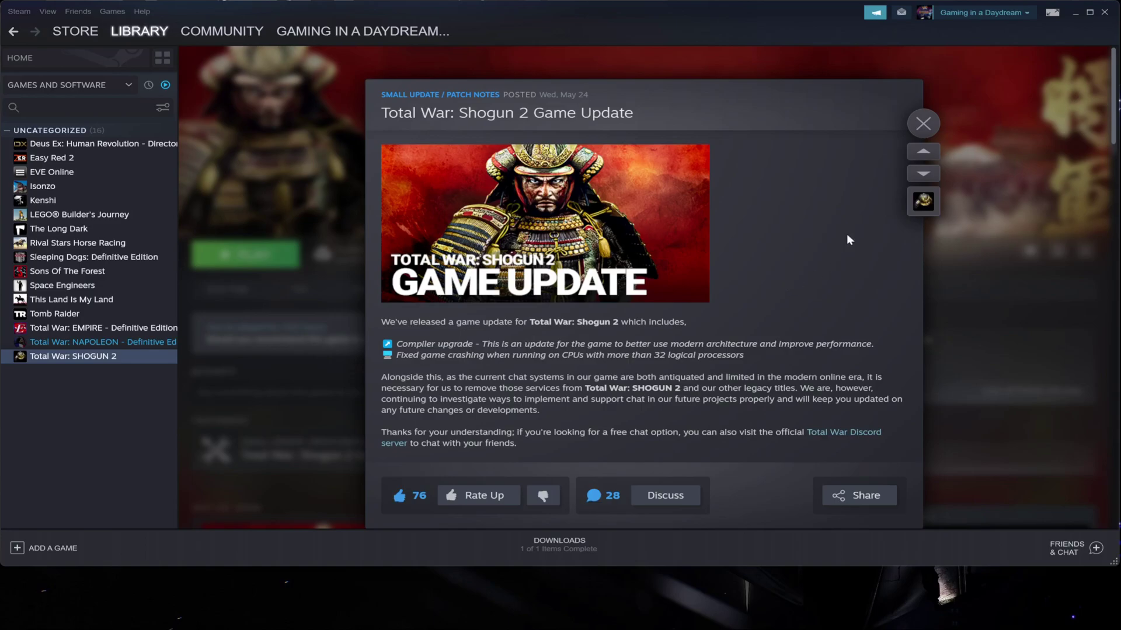
{"action": "left_click", "coordinate": [924, 124]}
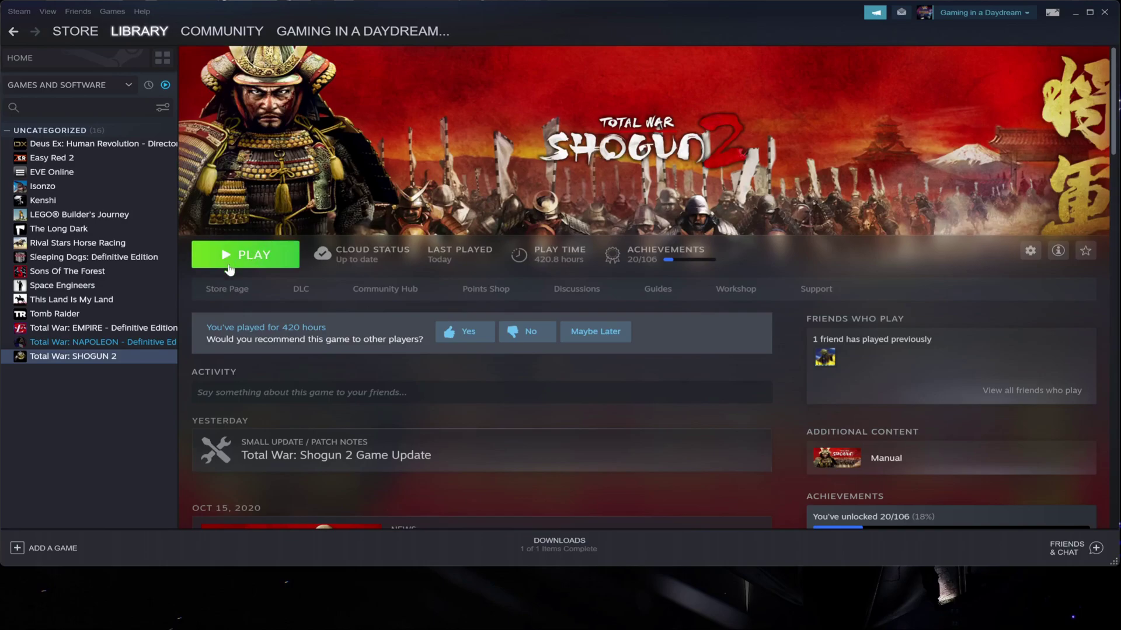
Launch 'Play Total War: SHOGUN 2' and scroll the Mod Manager's Last_Alliance_041 pack list.
{"action": "left_click", "coordinate": [255, 261]}
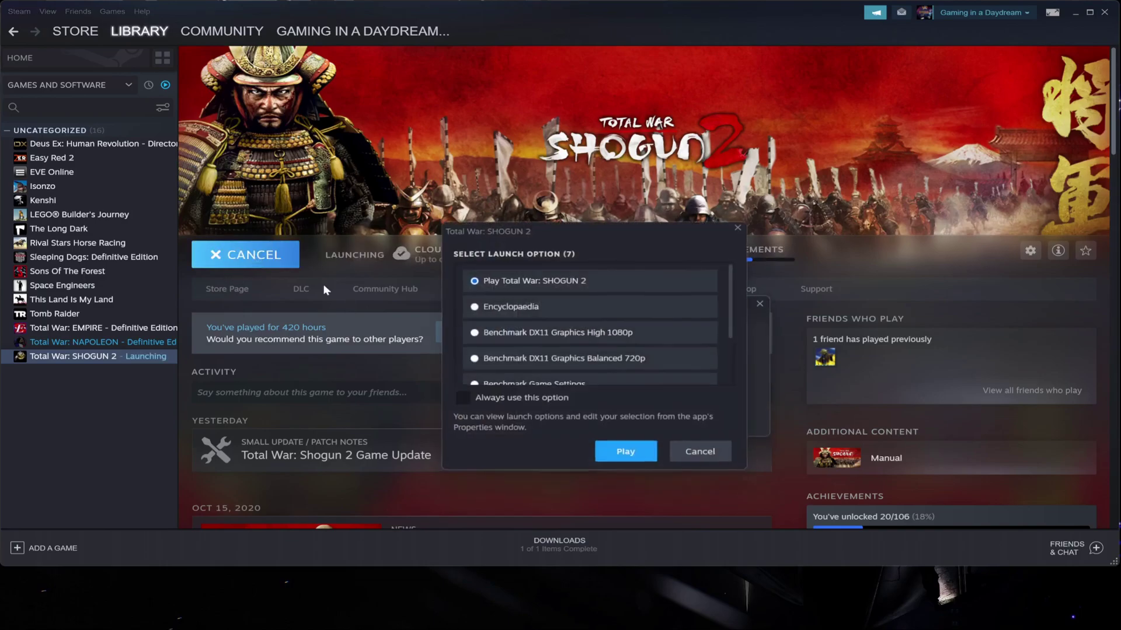
{"action": "left_click", "coordinate": [614, 456]}
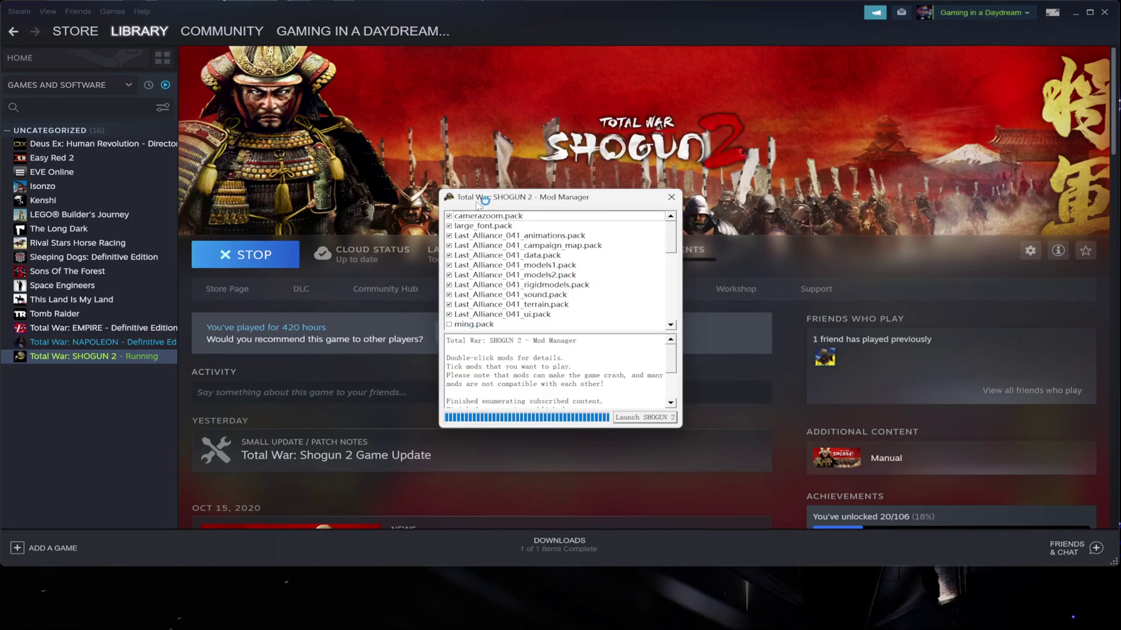
{"action": "mouse_move", "coordinate": [671, 236]}
{"action": "left_mouse_down"}
{"action": "mouse_move", "coordinate": [674, 307]}
{"action": "mouse_move", "coordinate": [673, 234]}
{"action": "left_mouse_up"}
{"action": "left_click_drag", "start_coordinate": [672, 237], "coordinate": [672, 304]}
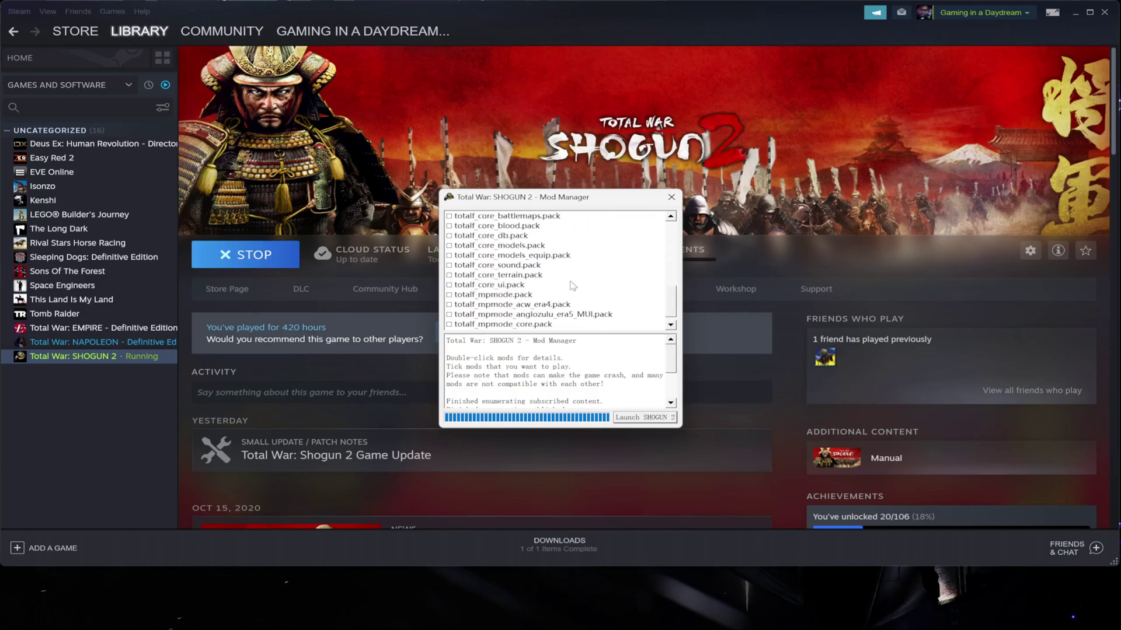
{"action": "scroll", "coordinate": [572, 286], "scroll_direction": "up", "scroll_amount": 8}
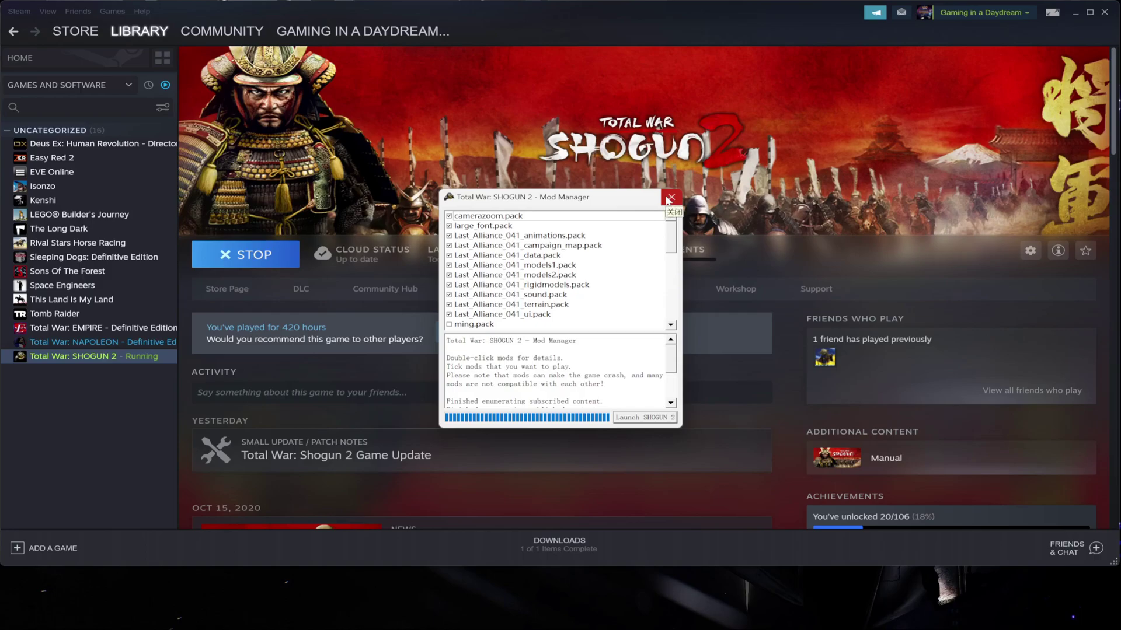
Close the Shogun 2 Mod Manager window, returning Steam's library page to PLAY.
{"action": "left_click", "coordinate": [672, 198]}
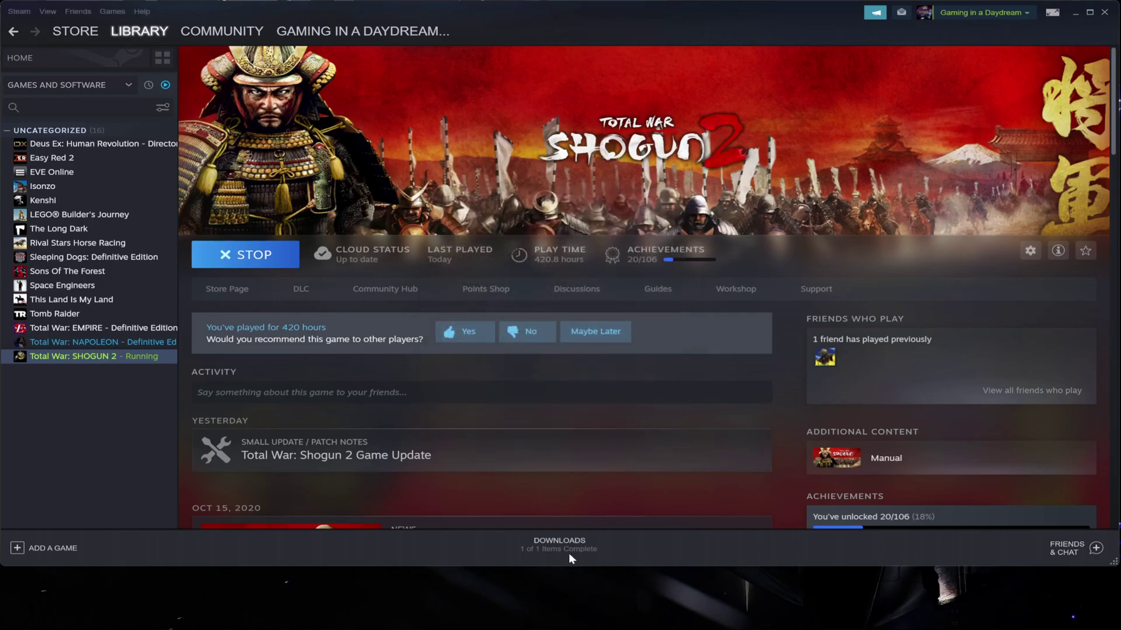
{"action": "mouse_move", "coordinate": [739, 621]}
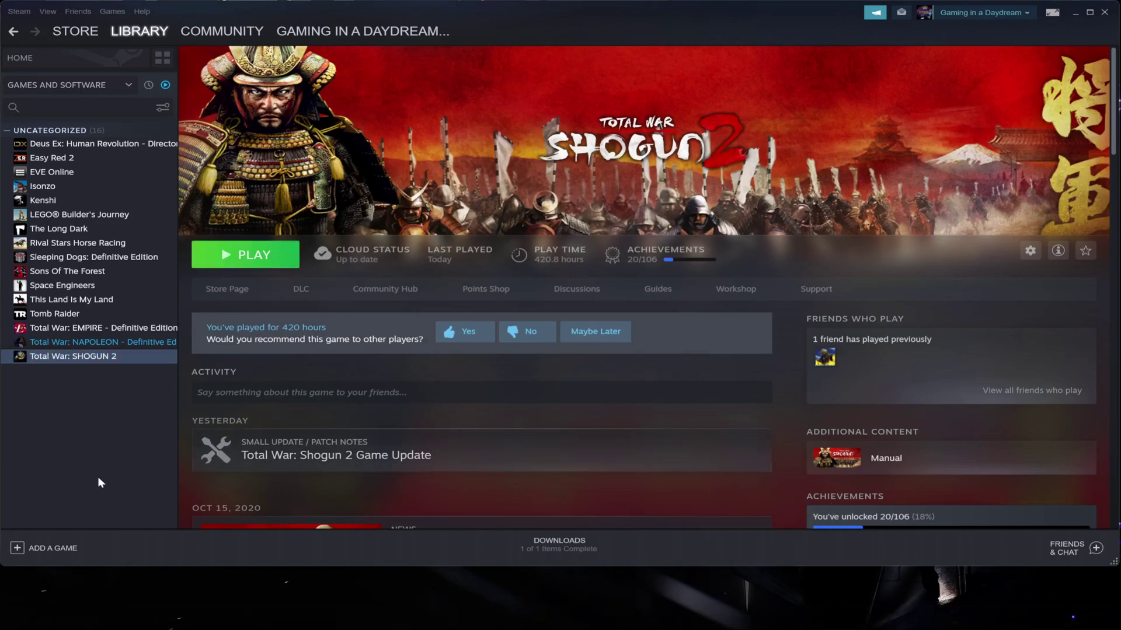
{"action": "scroll", "coordinate": [409, 460], "scroll_direction": "down", "scroll_amount": 4}
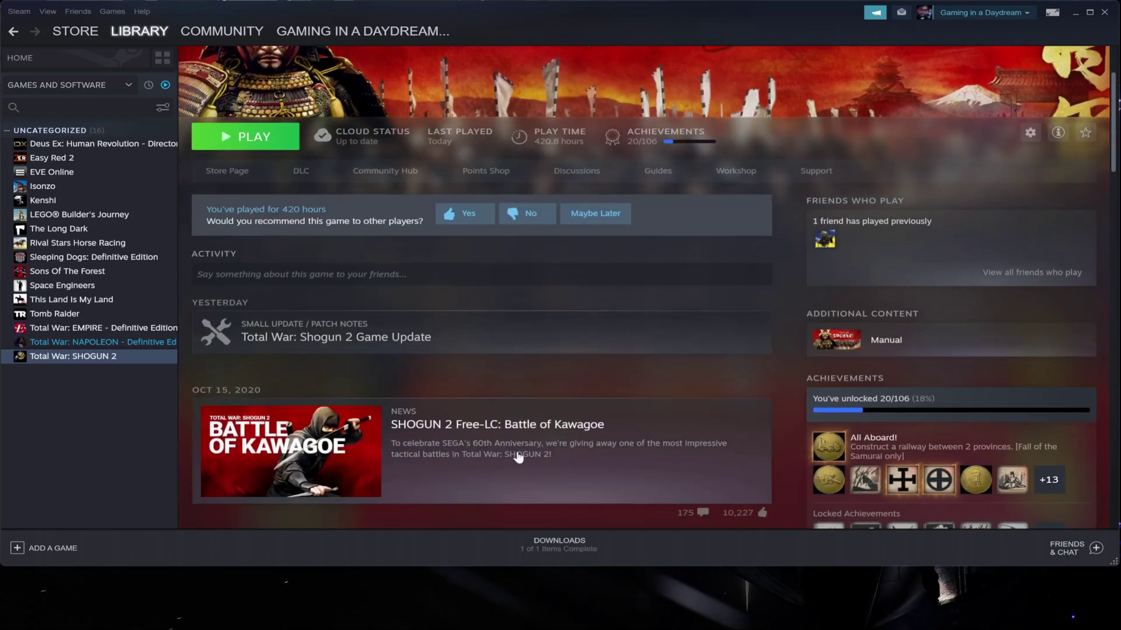
{"action": "scroll", "coordinate": [533, 441], "scroll_direction": "up", "scroll_amount": 4}
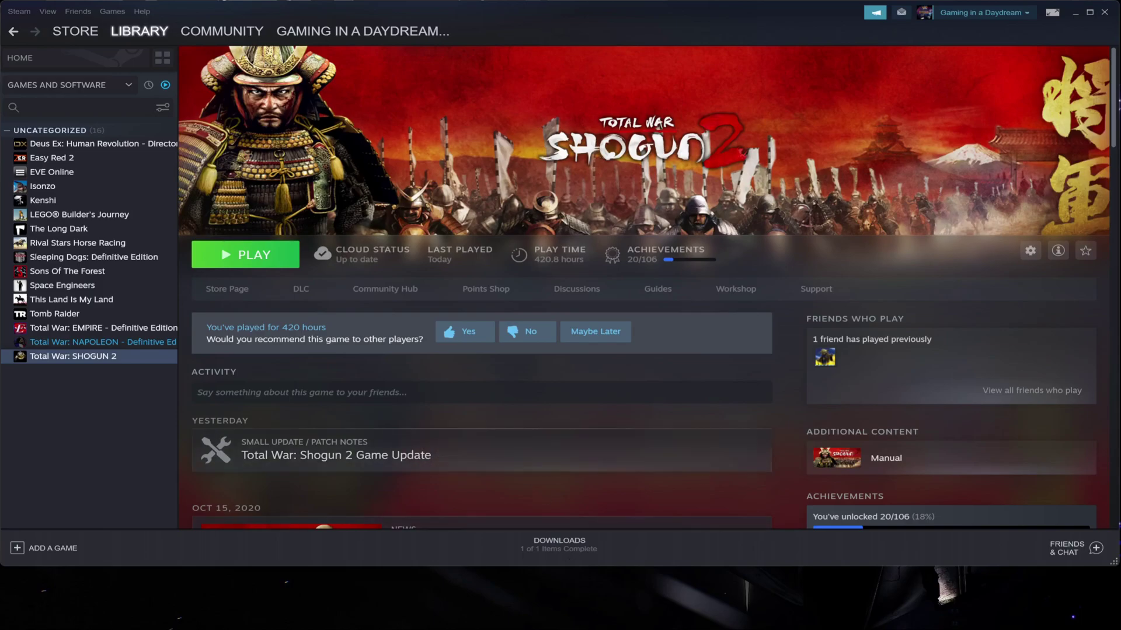
{"action": "mouse_move", "coordinate": [563, 619]}
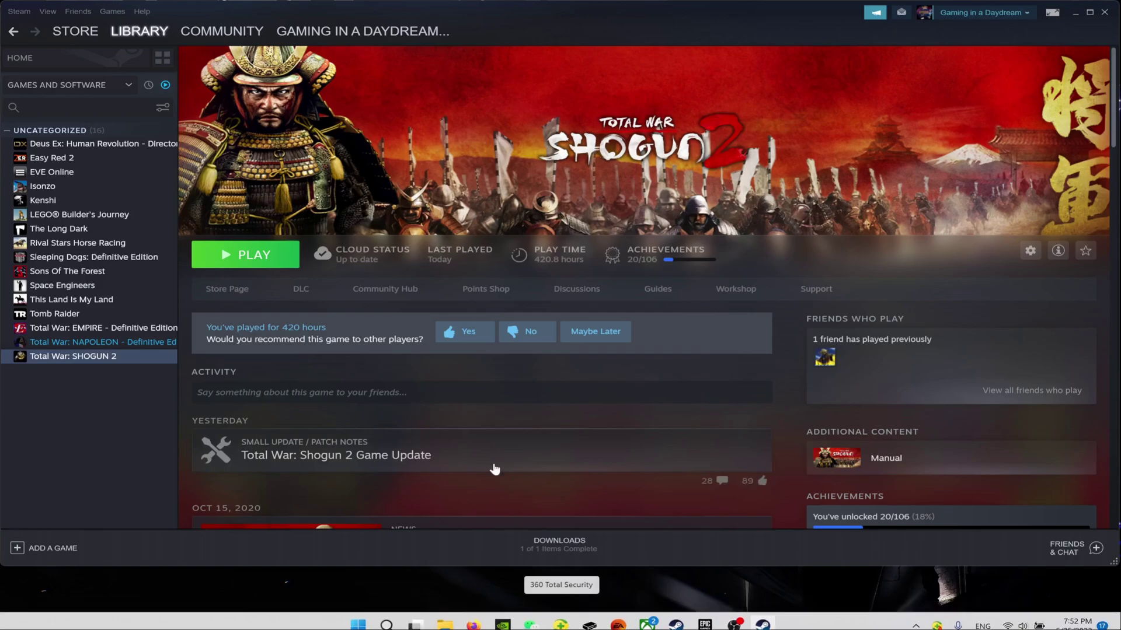